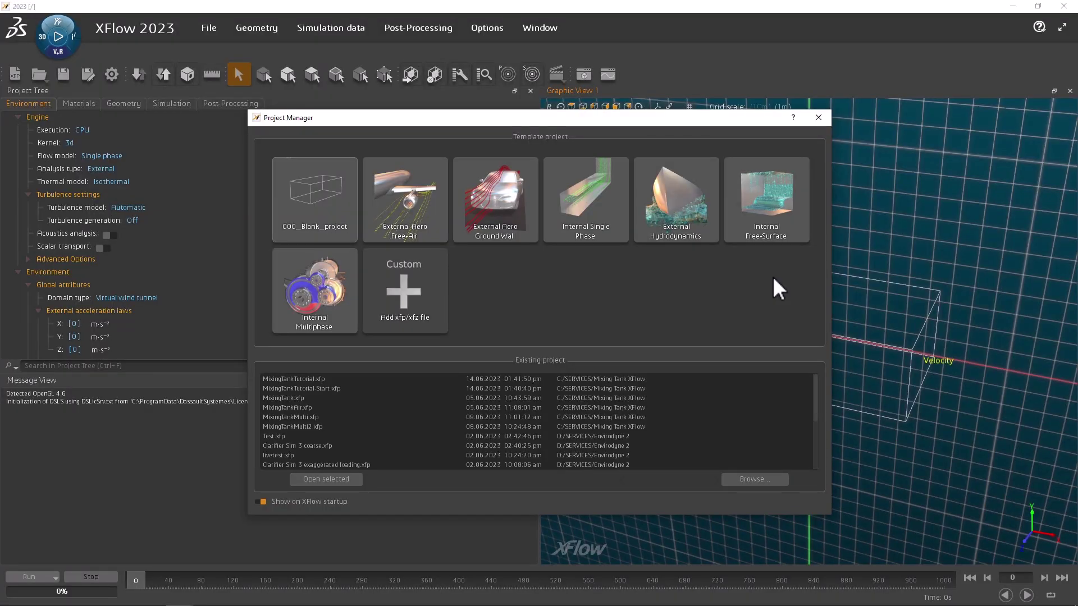
Step: Create a new project from the Internal Free-Surface template in the Project Manager
left_click(766, 201)
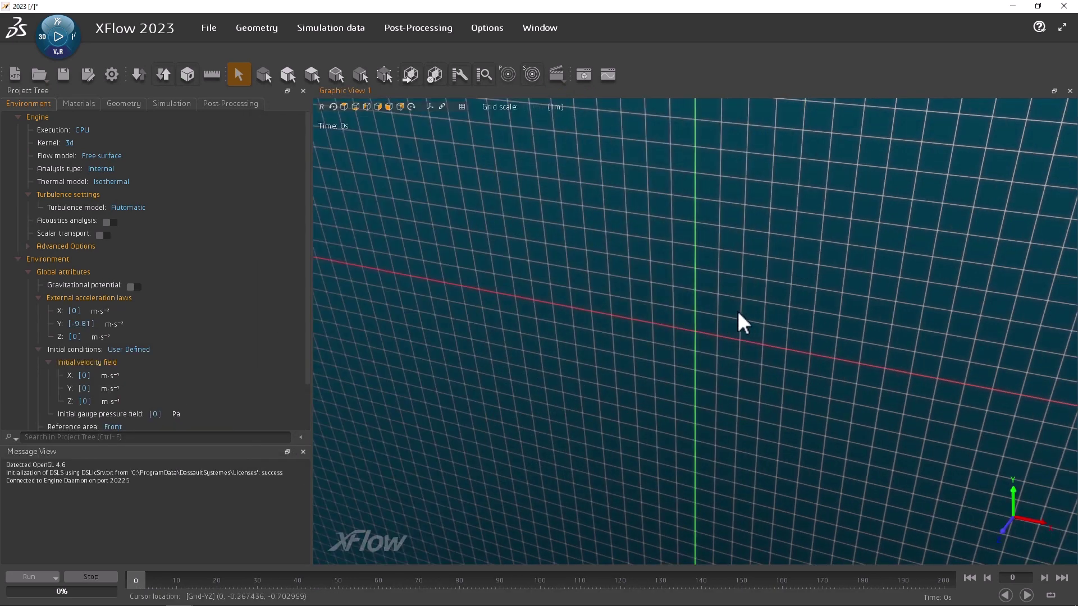
Step: Import Mixer.STEP with the Structure shapes option set to Different shapes
left_click(259, 30)
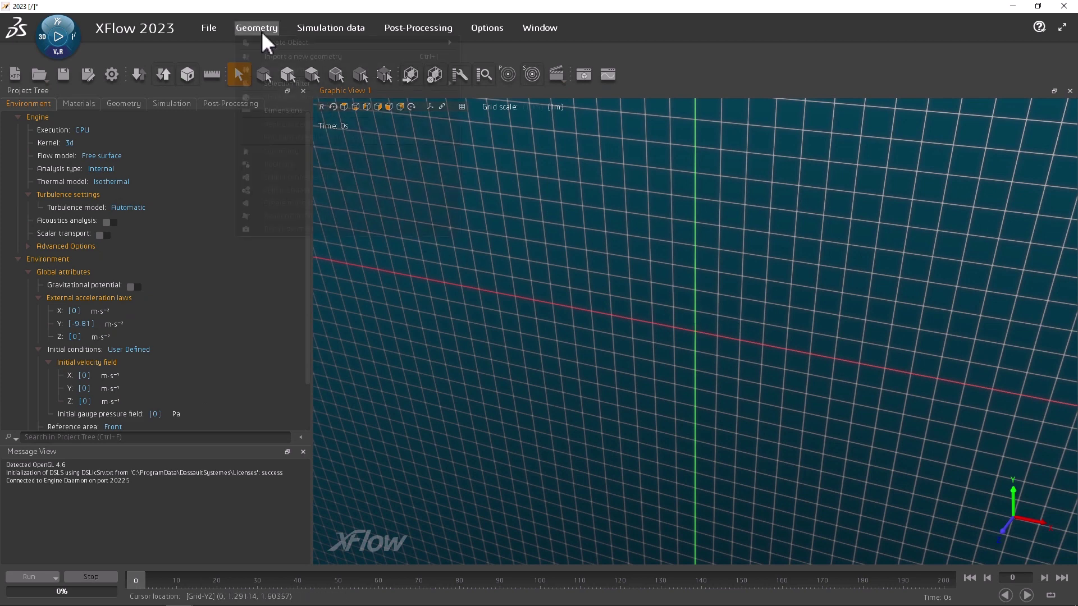
left_click(278, 59)
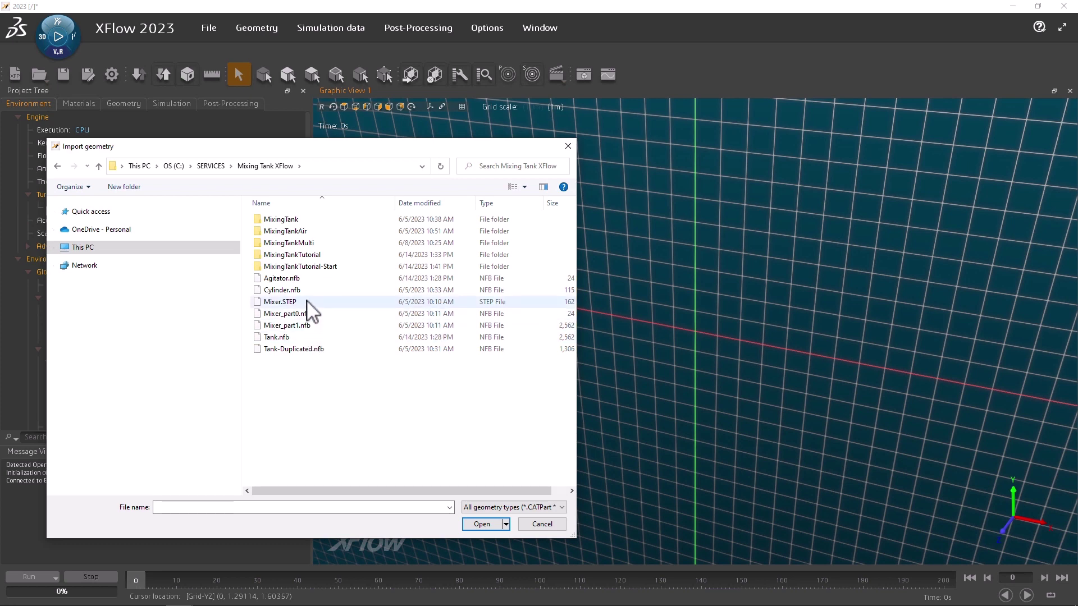
left_click(307, 303)
left_click(504, 507)
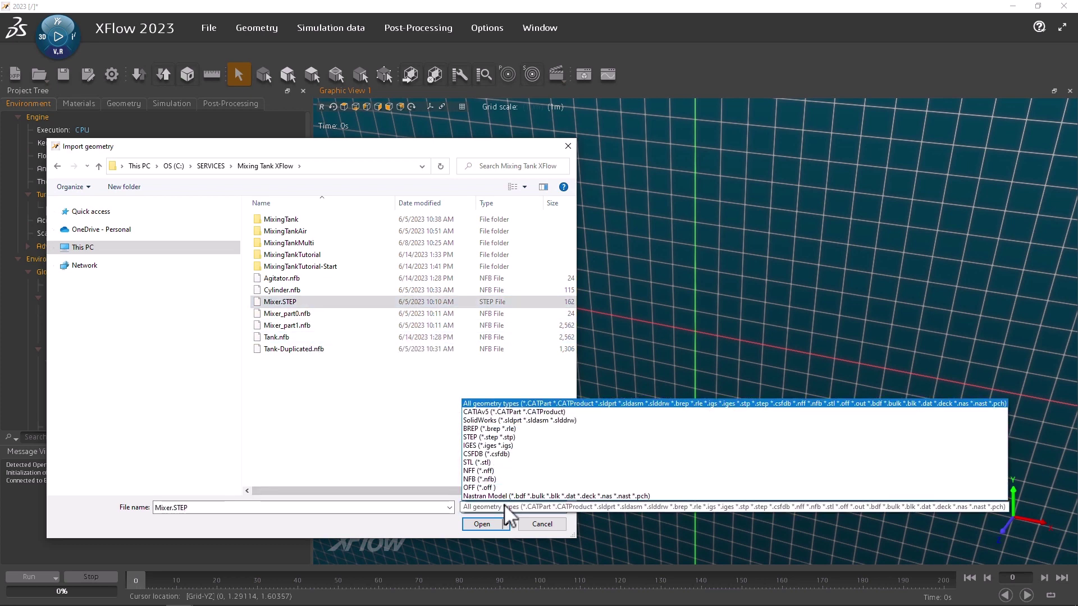
left_click(504, 506)
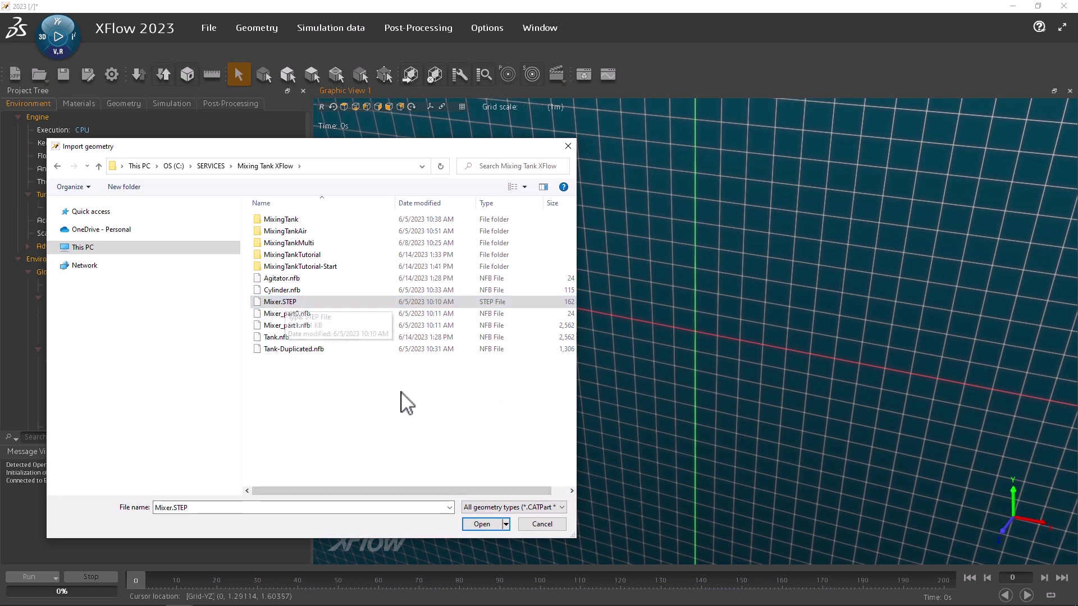
left_click(477, 523)
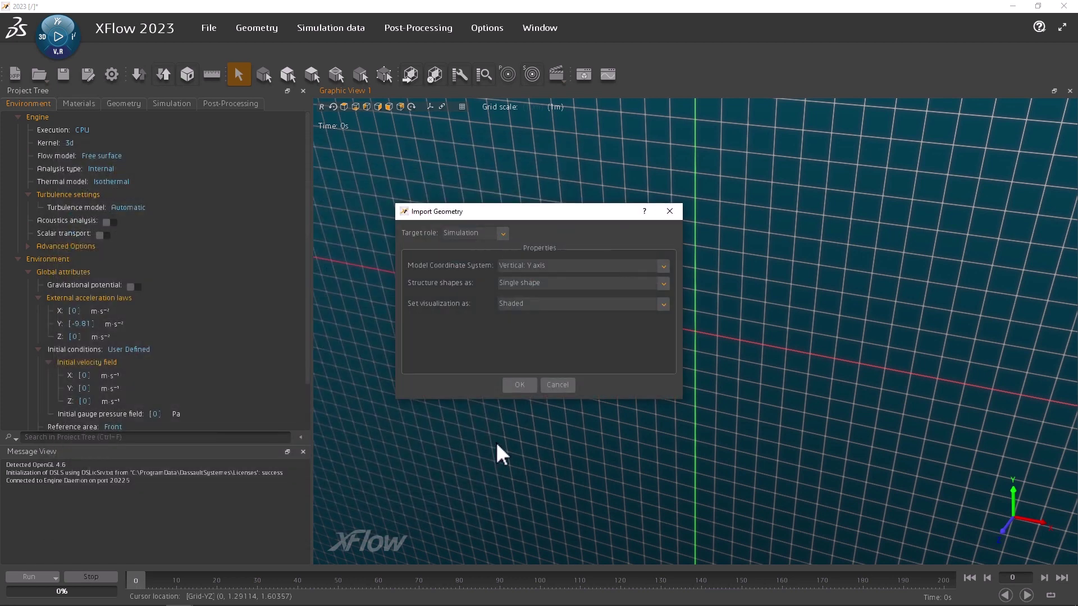
left_click(532, 282)
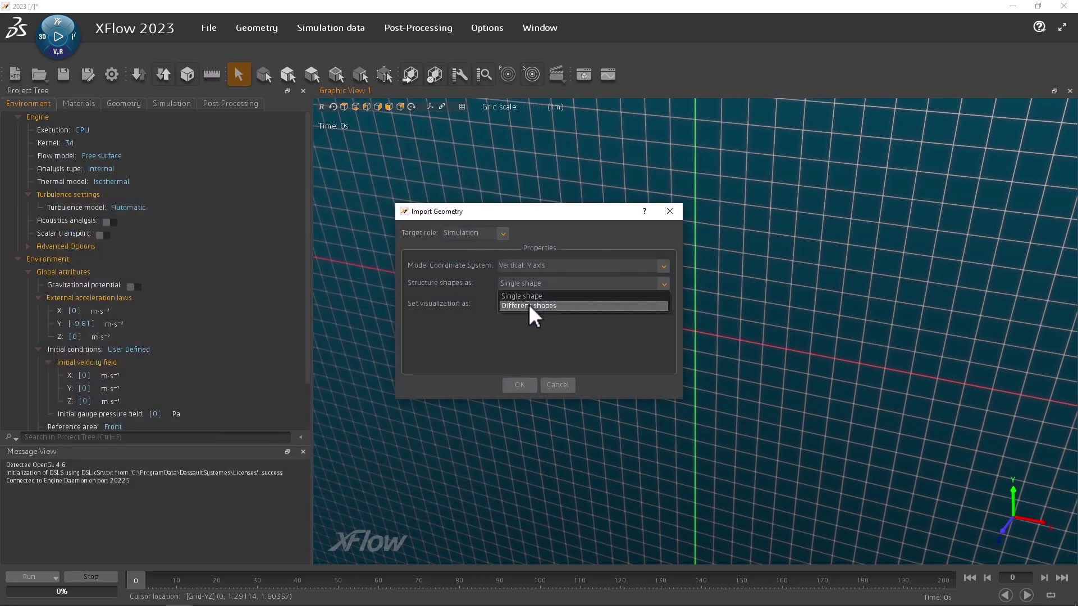
left_click(529, 305)
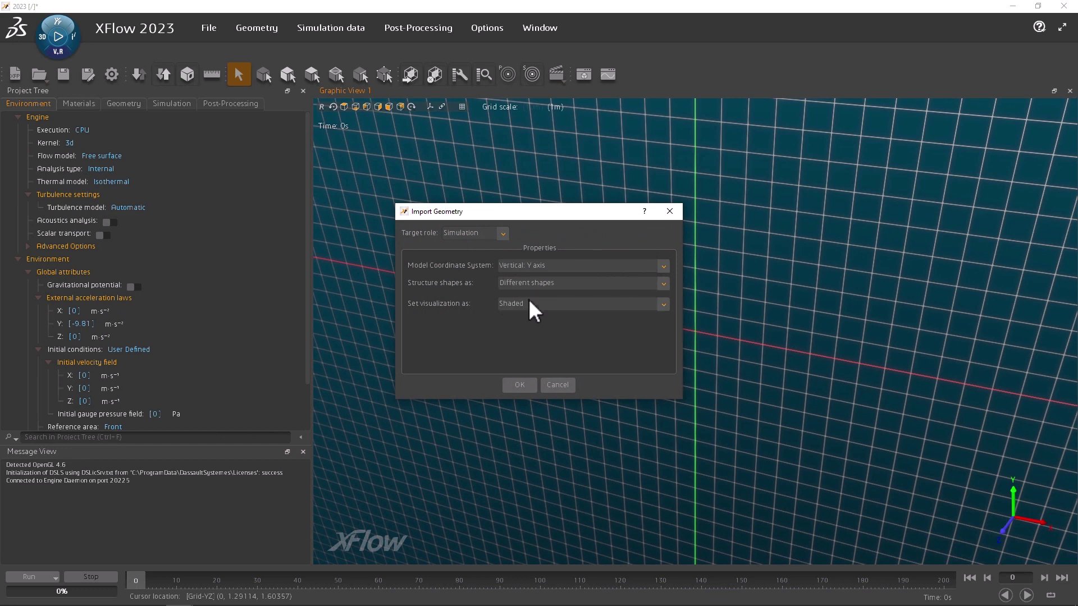
left_click(517, 382)
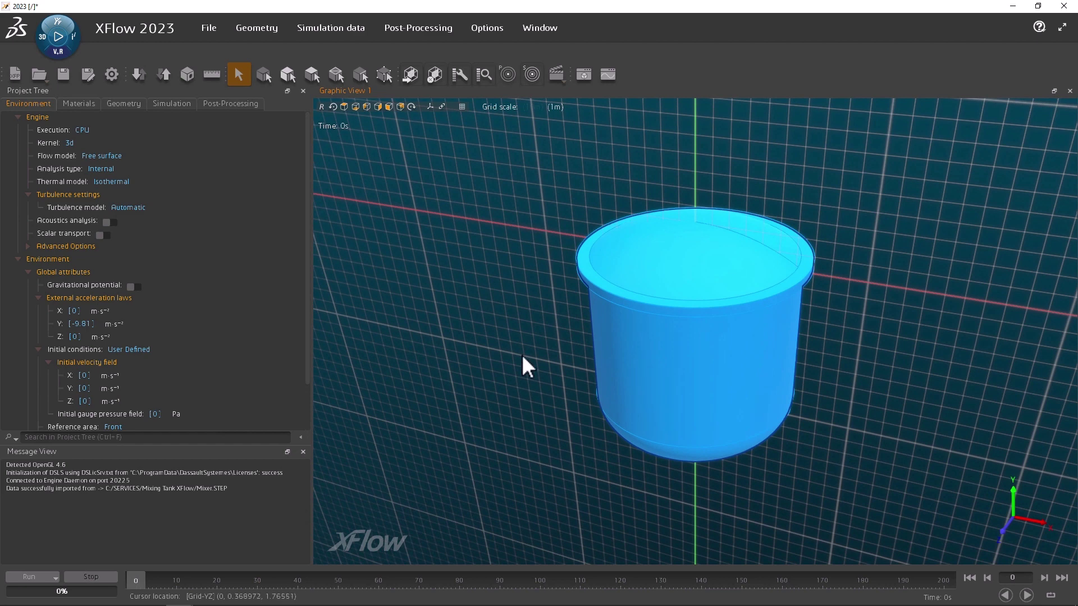
Step: Give all geometries a light grey #bbbbbb visualisation material at about 0.04 opacity
right_click(598, 260)
left_click(599, 262)
right_click(601, 256)
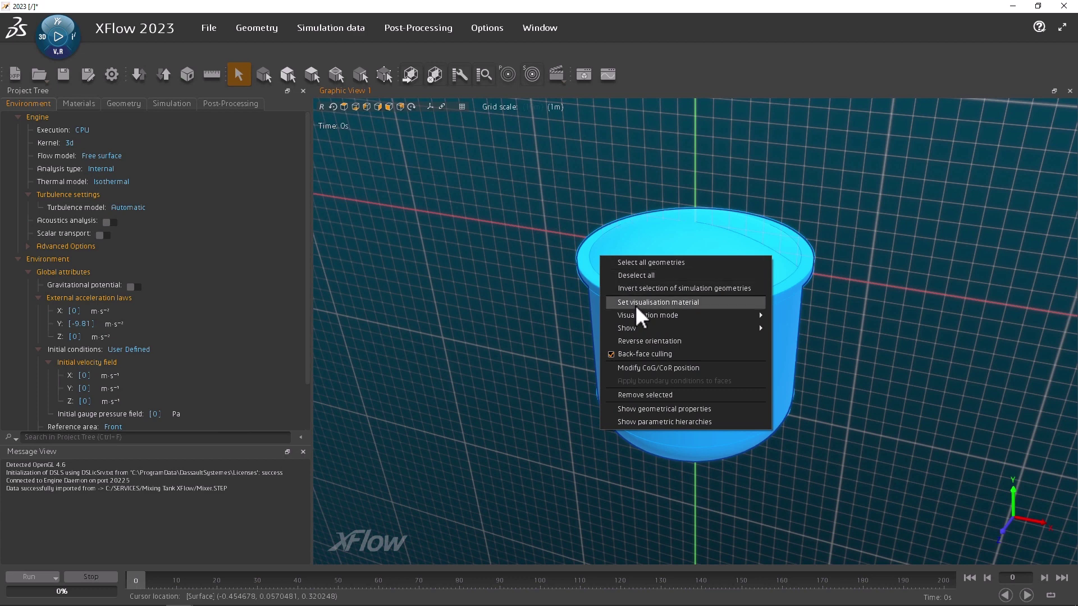
left_click(639, 303)
left_click(608, 279)
left_click(651, 231)
left_click(638, 404)
left_click_drag(575, 298, 511, 301)
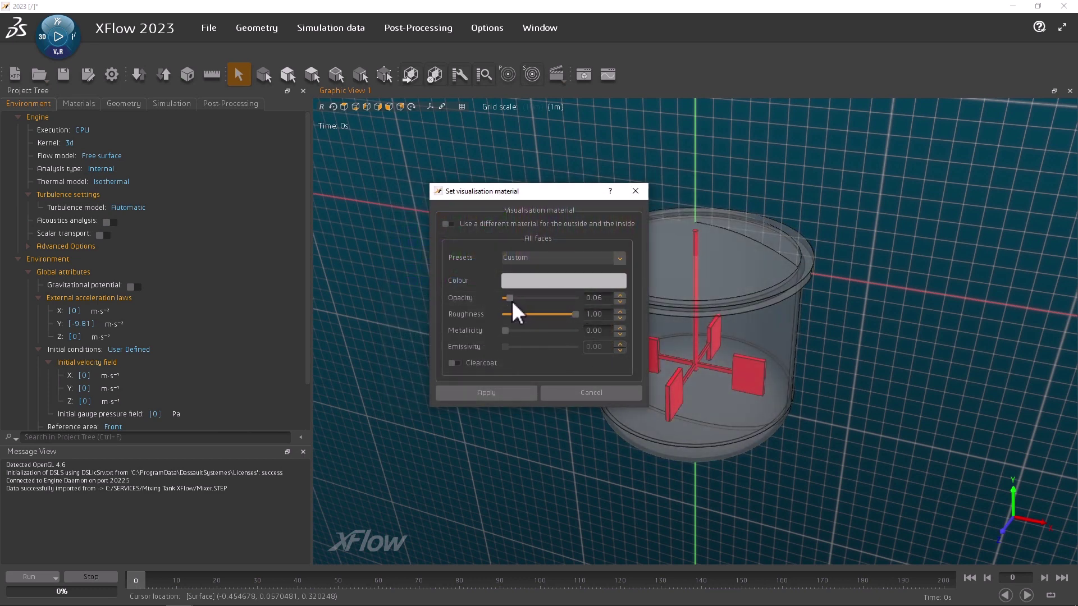
left_click(497, 393)
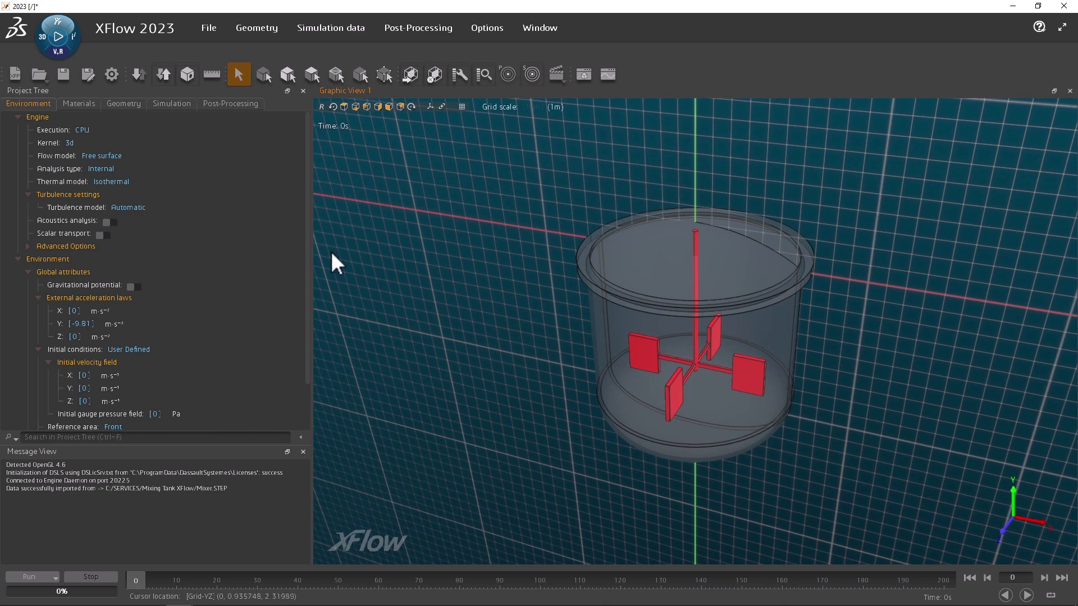
Step: Rename Mixer_part0 to Agitator and Mixer_part1 to Tank
left_click(133, 104)
double_click(104, 158)
type("Agitator")
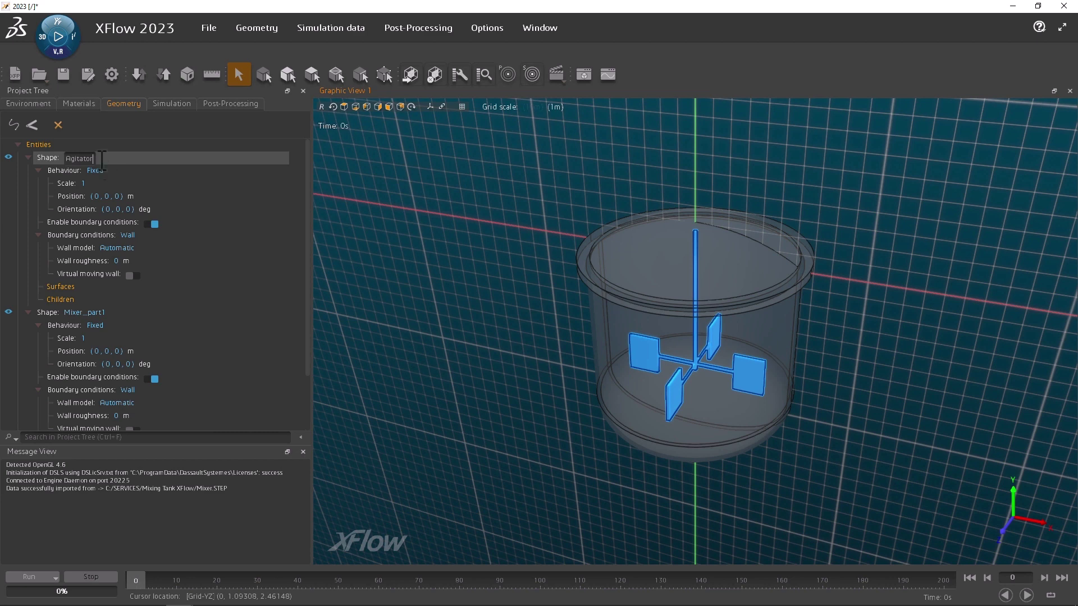
double_click(87, 314)
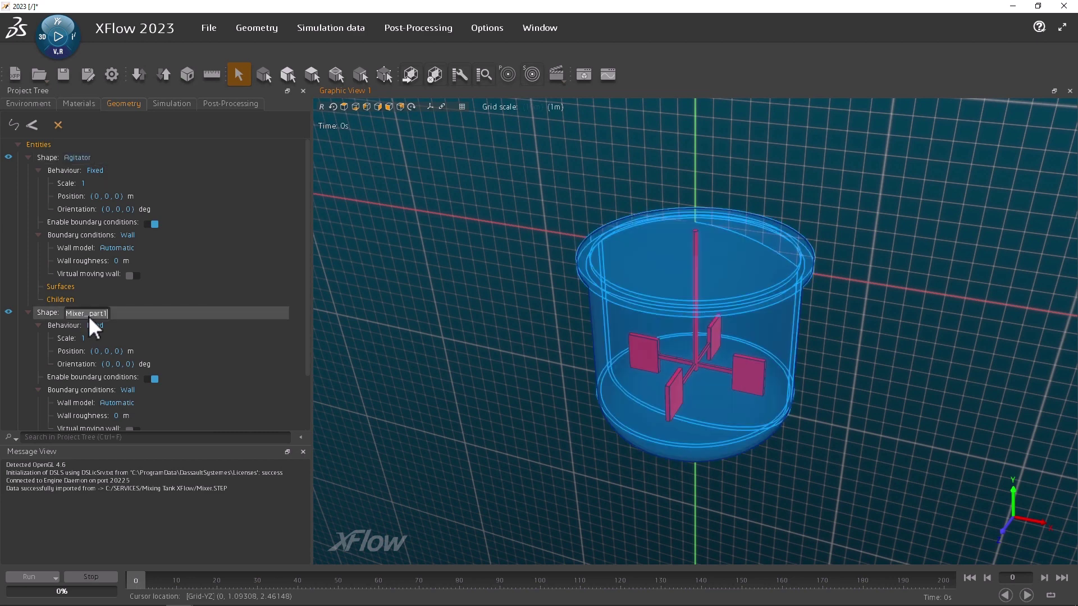
left_click(439, 346)
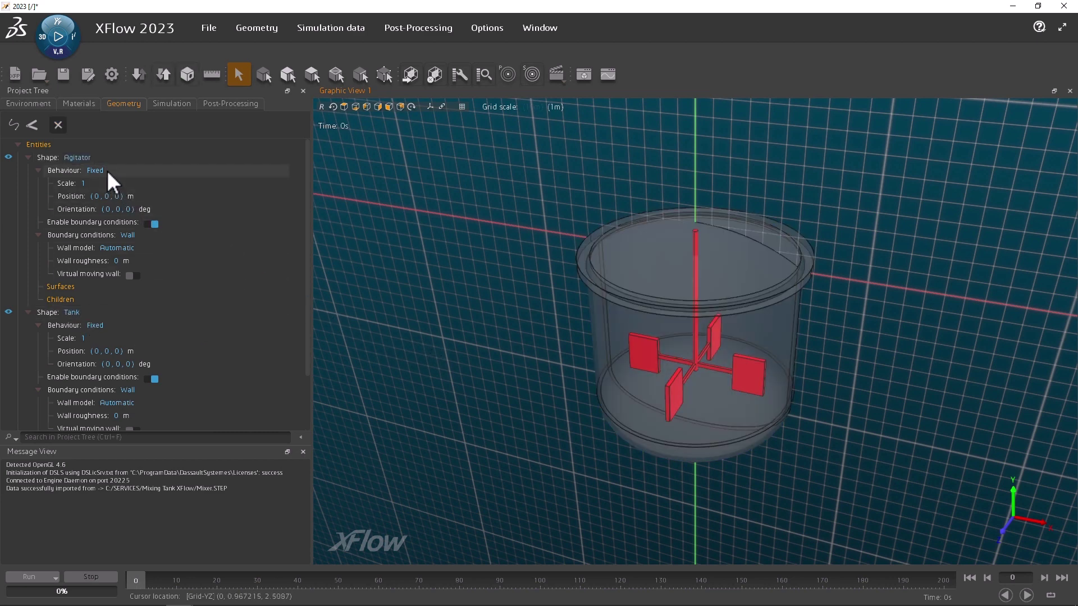
Step: Set the Agitator's Y position to -0.1 and view the tank from the side
left_click(110, 198)
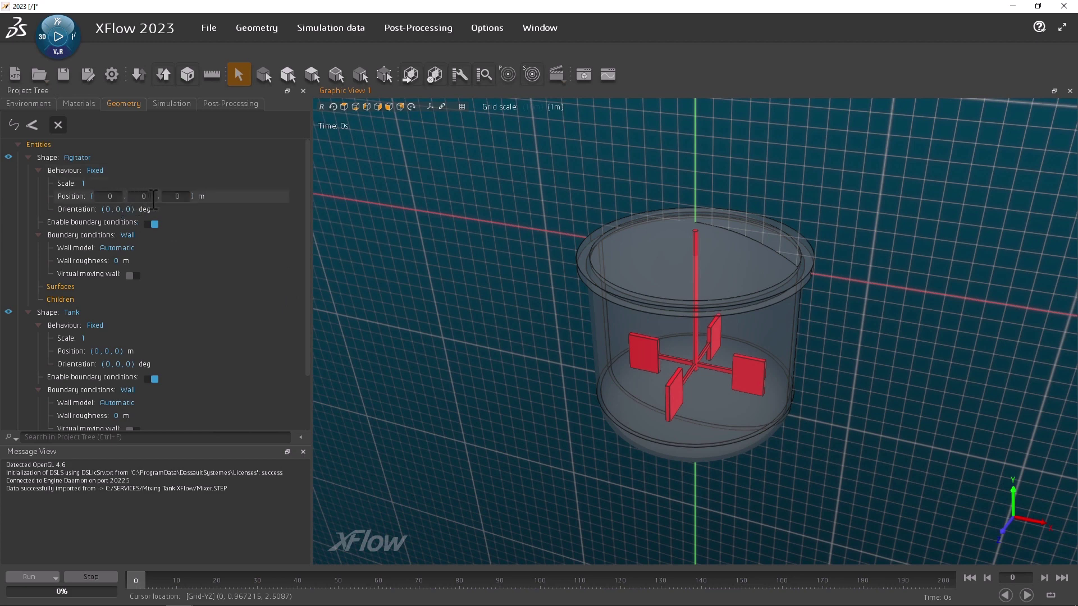
key("Tab")
type("-0.1")
key("Return")
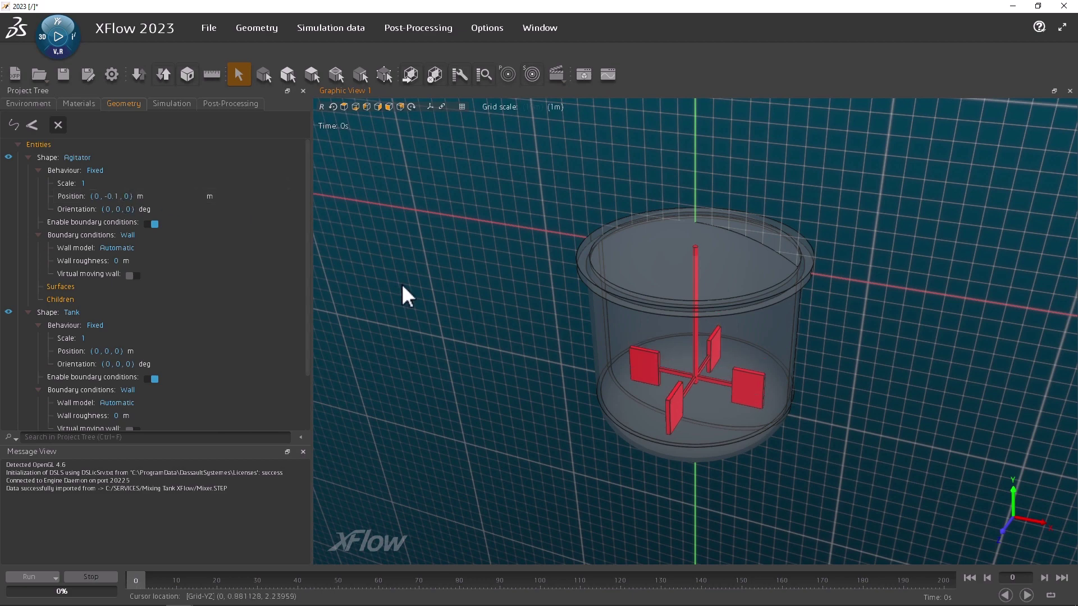
left_click_drag(402, 284, 548, 397)
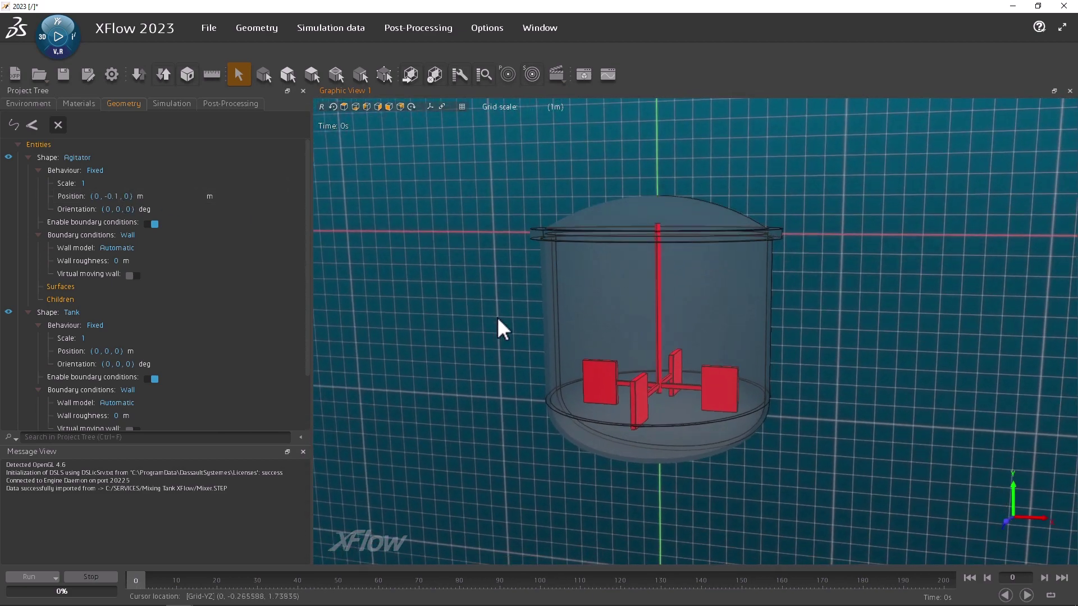
left_click_drag(497, 317, 478, 321)
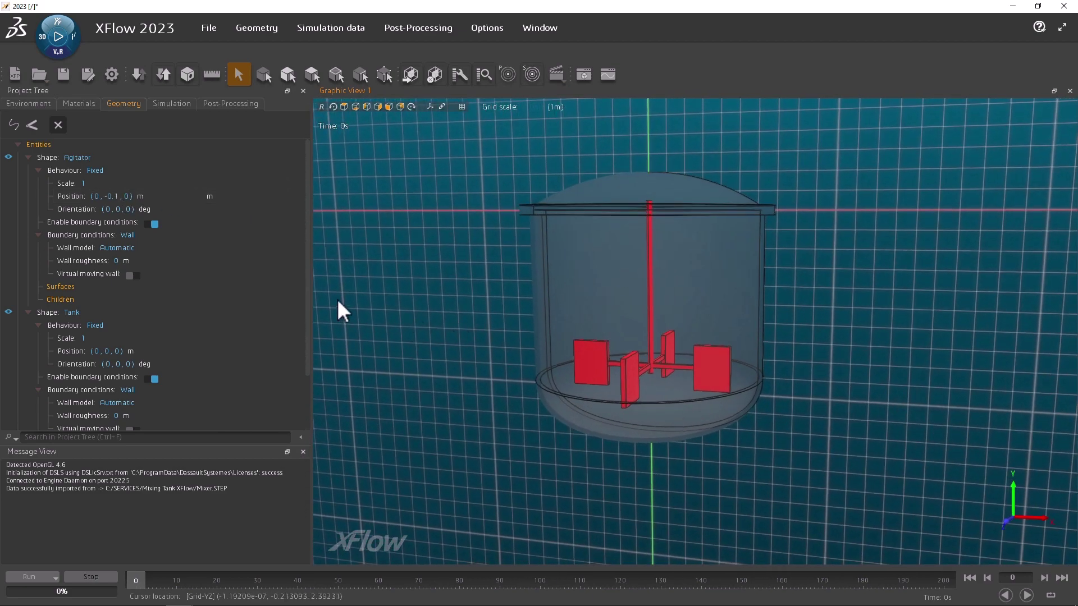
Step: Make the Agitator Enforced with an angular Y law of 360*t deg, then preview its rotation
left_click(100, 169)
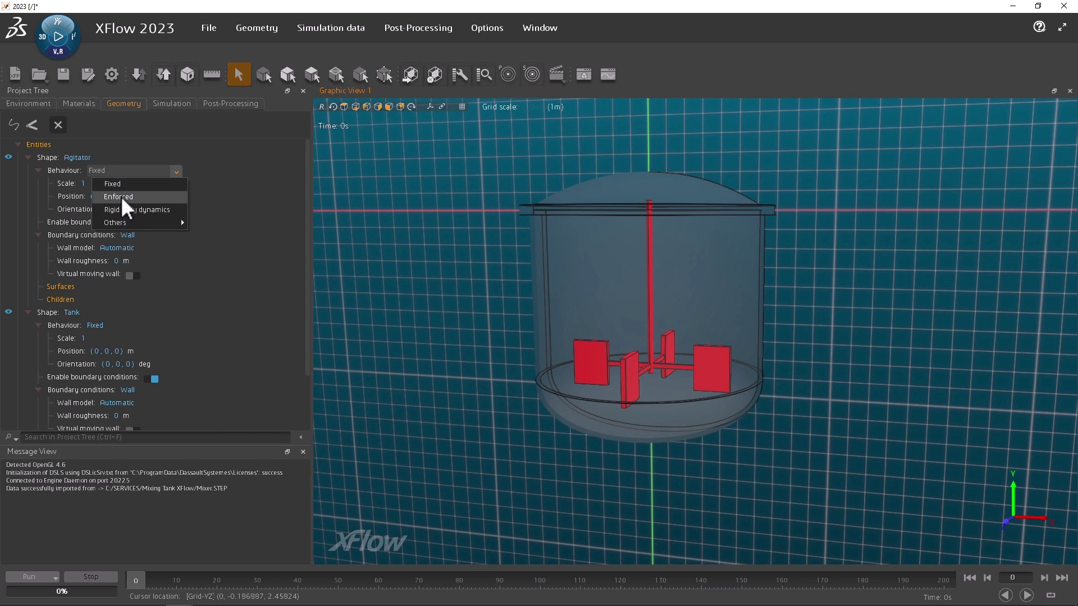
left_click(121, 196)
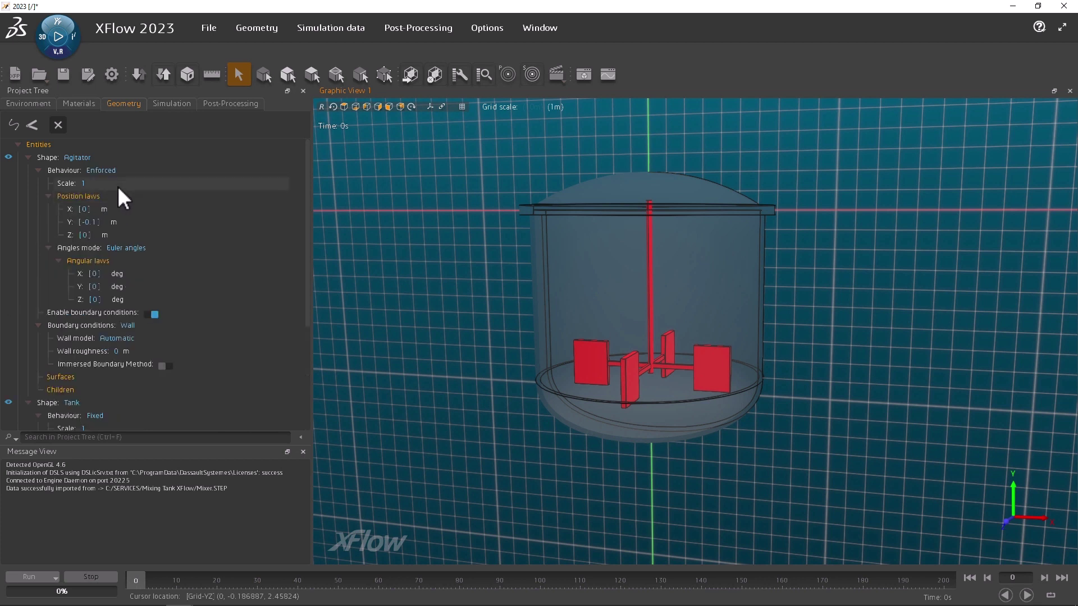
double_click(98, 288)
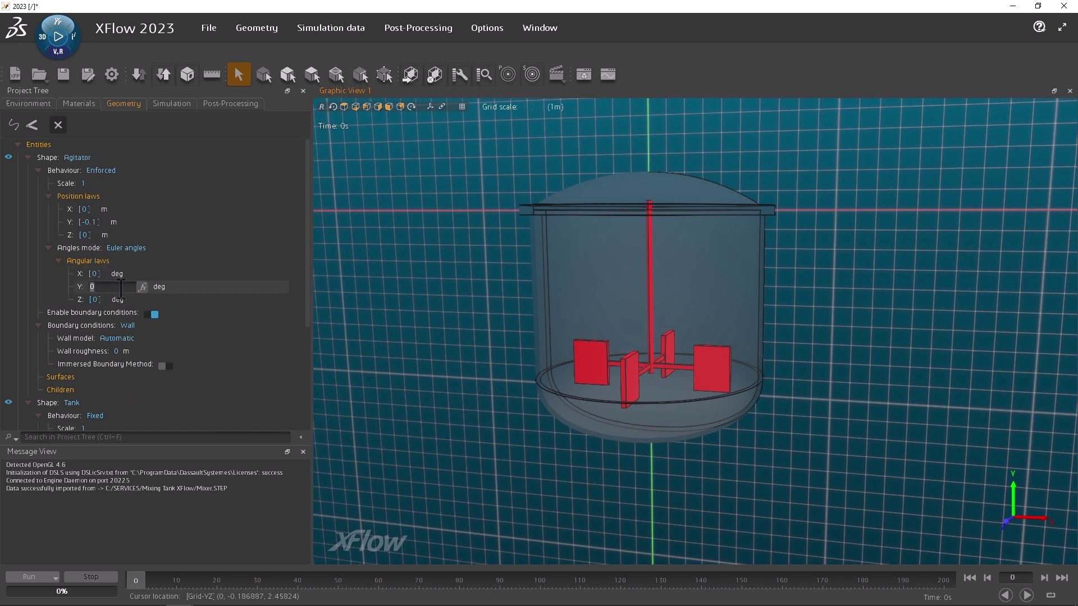
left_click(143, 287)
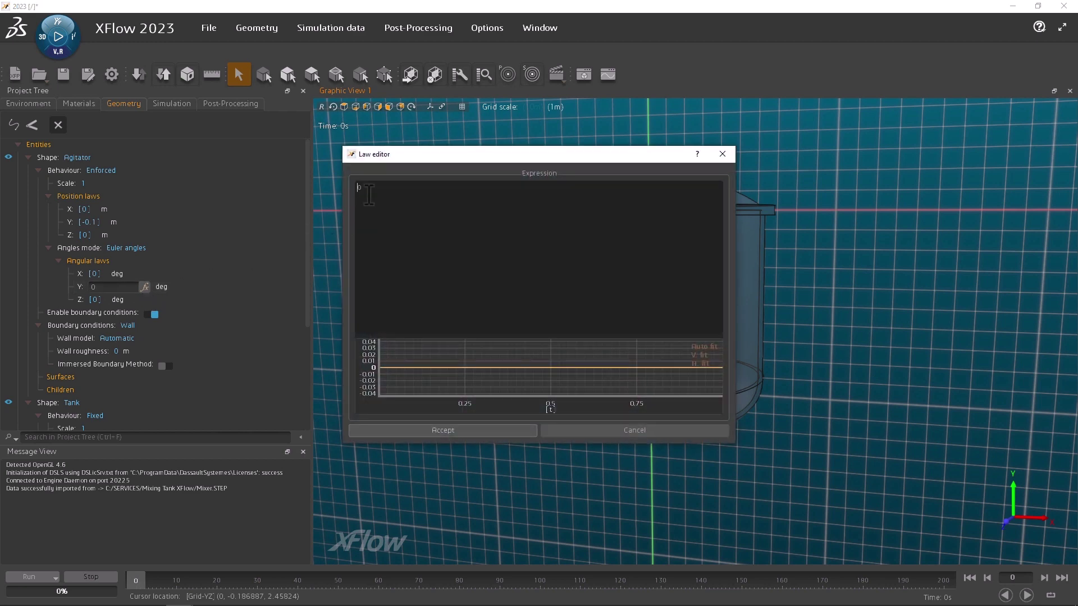
double_click(379, 194)
type("360*t")
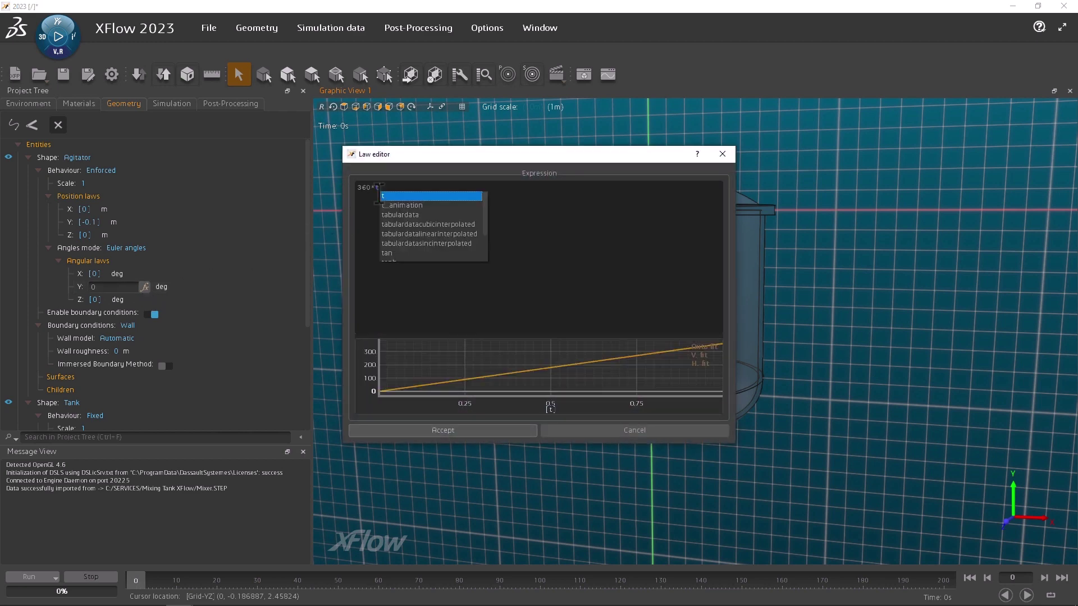
key("Escape")
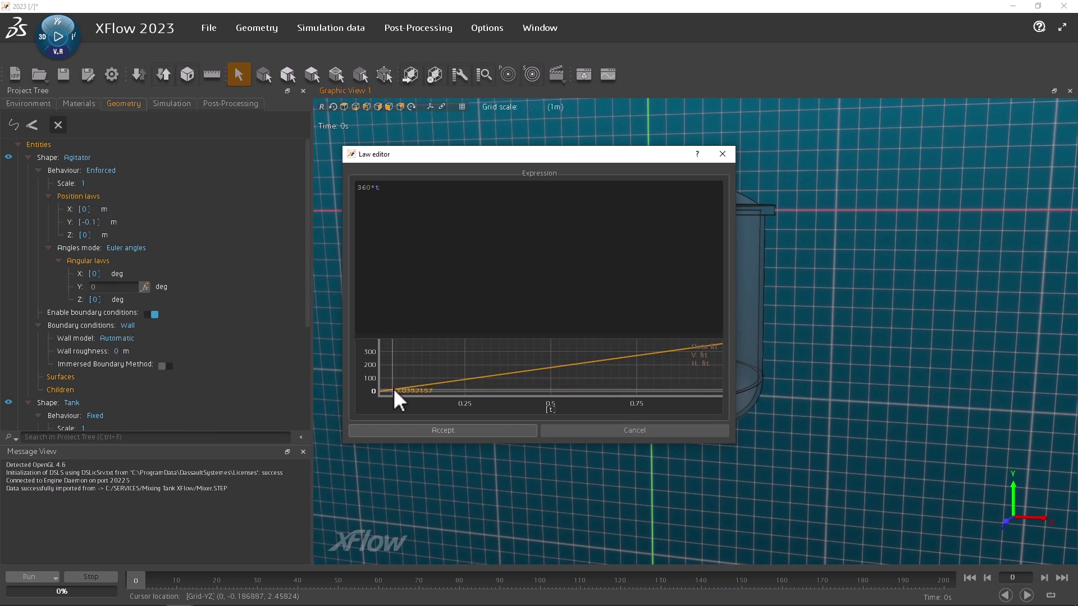
scroll(595, 363, "down", 3)
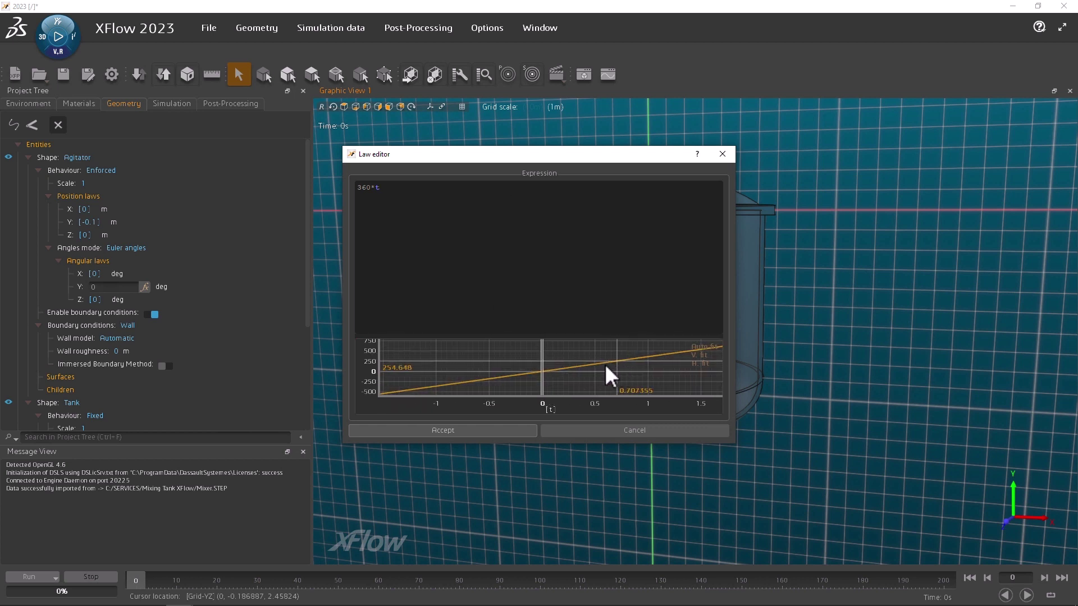
left_click(432, 430)
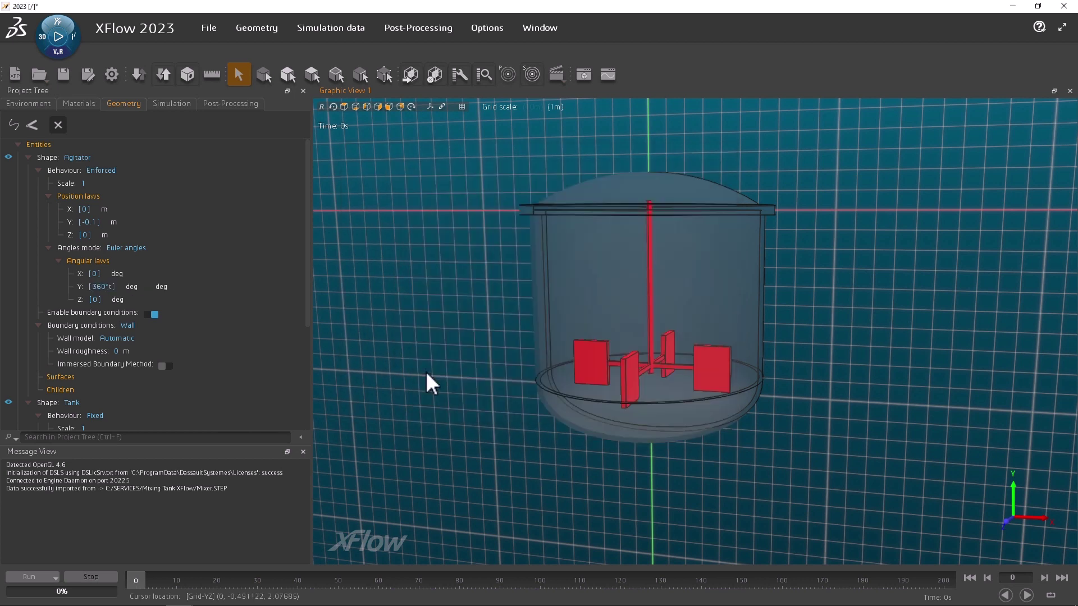
mouse_move(135, 584)
left_mouse_down()
mouse_move(690, 596)
mouse_move(134, 593)
left_mouse_up()
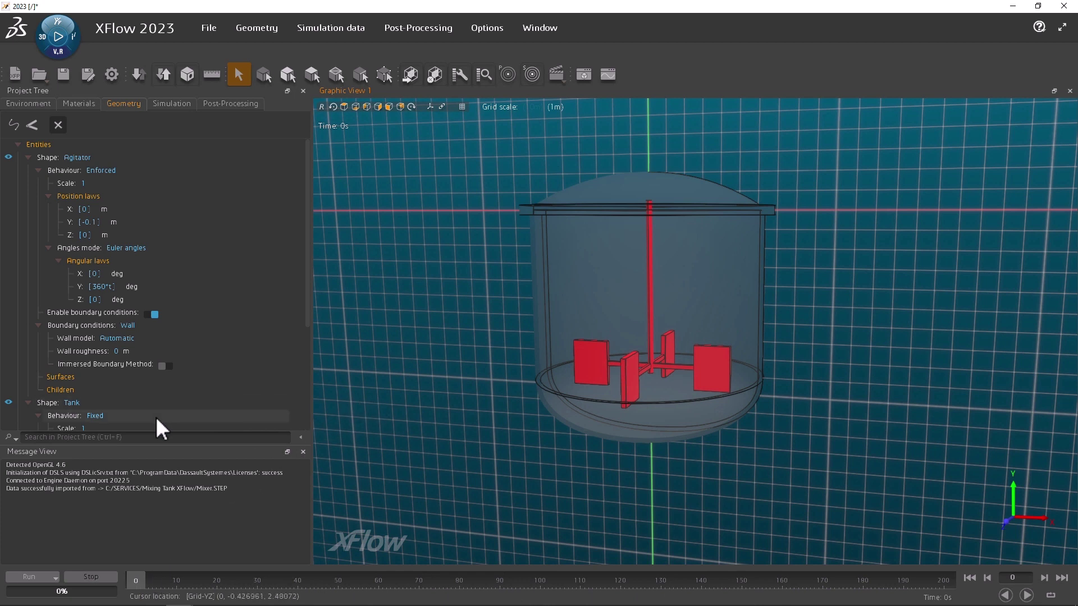
Step: Set the simulation time to 4 s and the frames frequency to 60 Hz
left_click(165, 105)
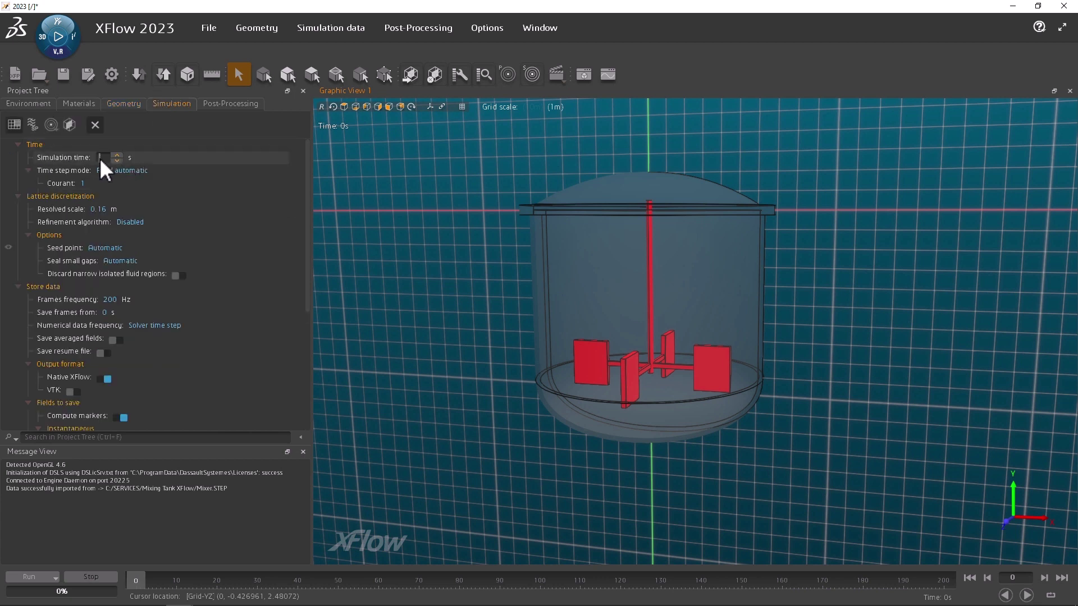
type("4")
key("Return")
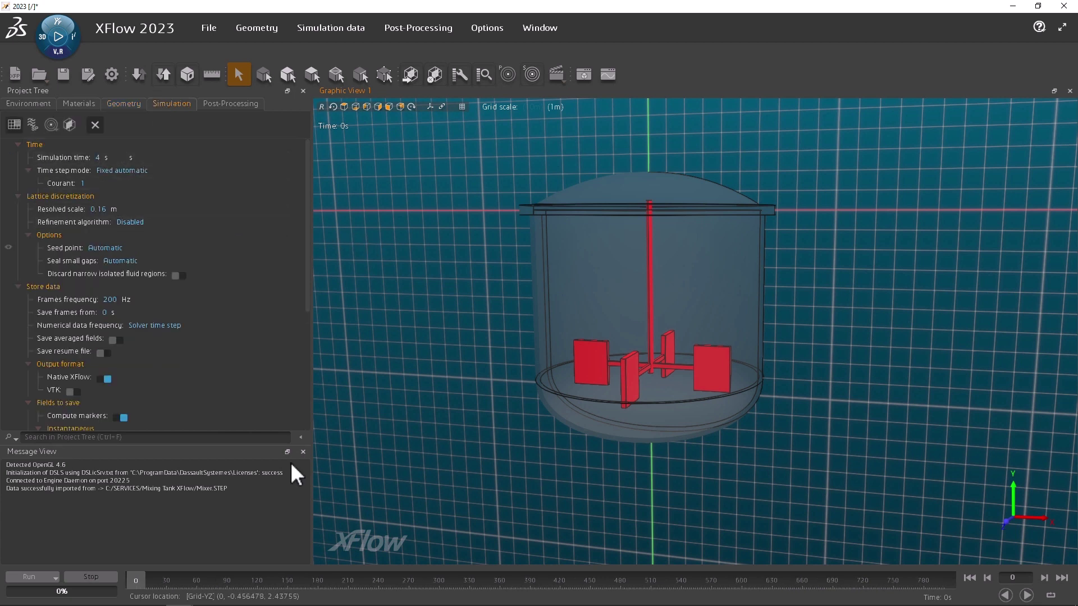
left_click_drag(138, 583, 82, 601)
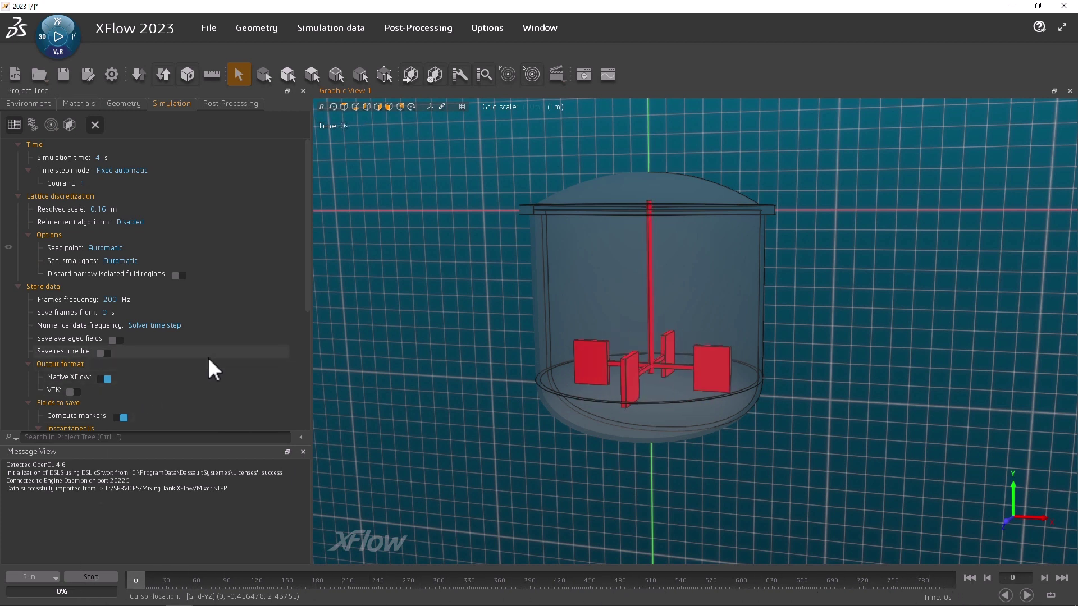
left_click(112, 299)
type("60")
key("Return")
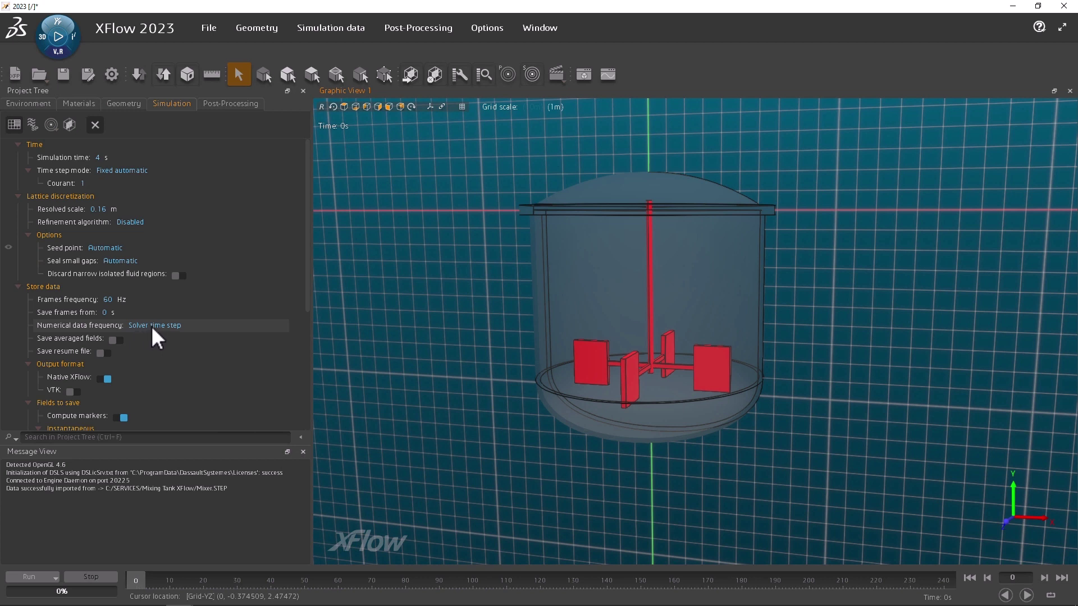
Step: Switch the time step mode to Fixed custom with a 0.002 s step
left_click(123, 170)
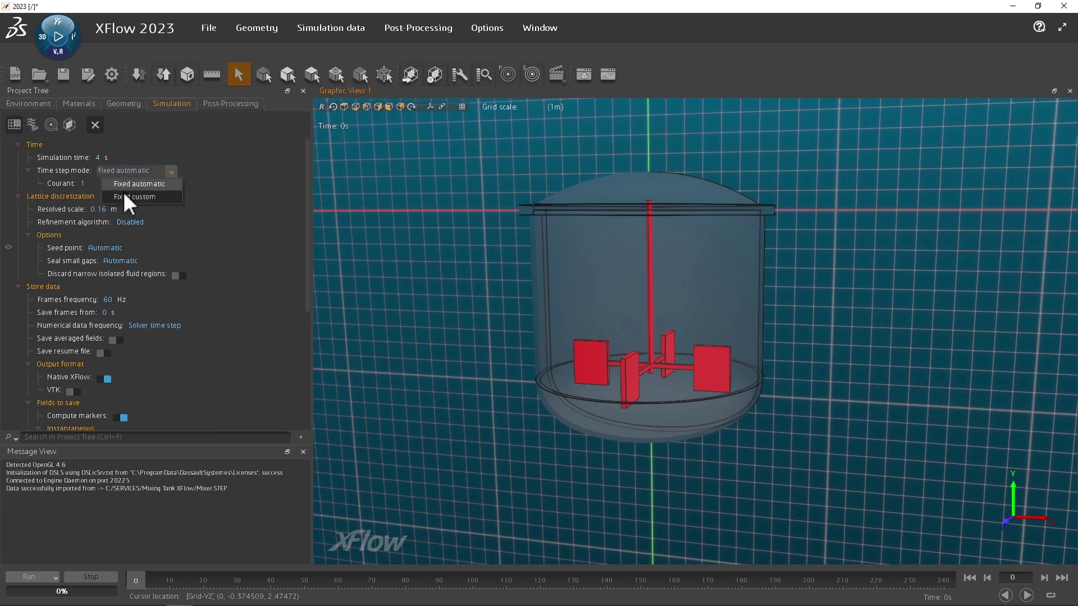
left_click(132, 196)
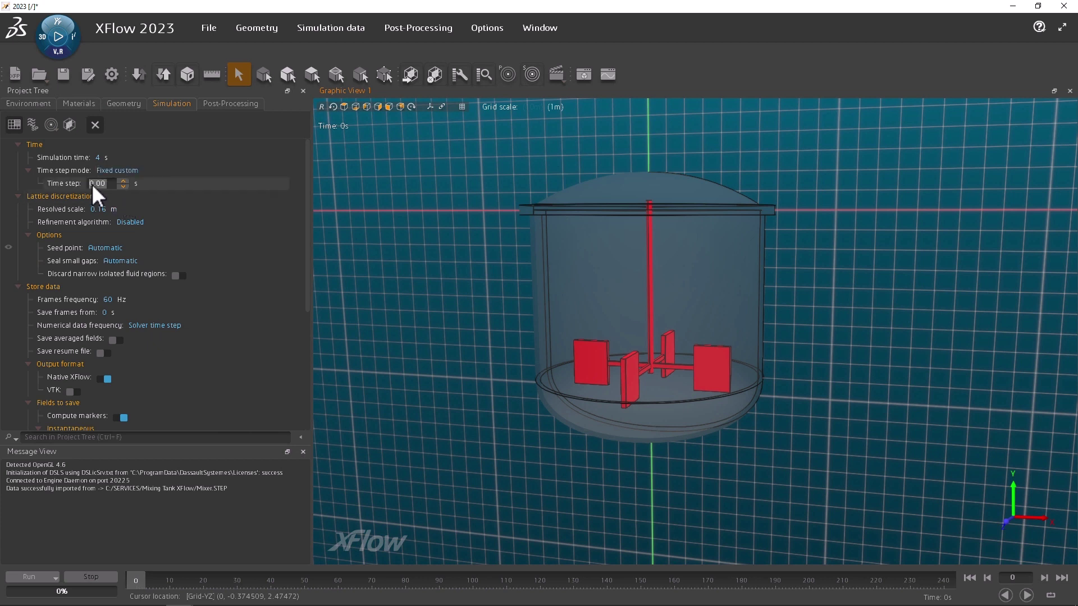
type("2")
key("Return")
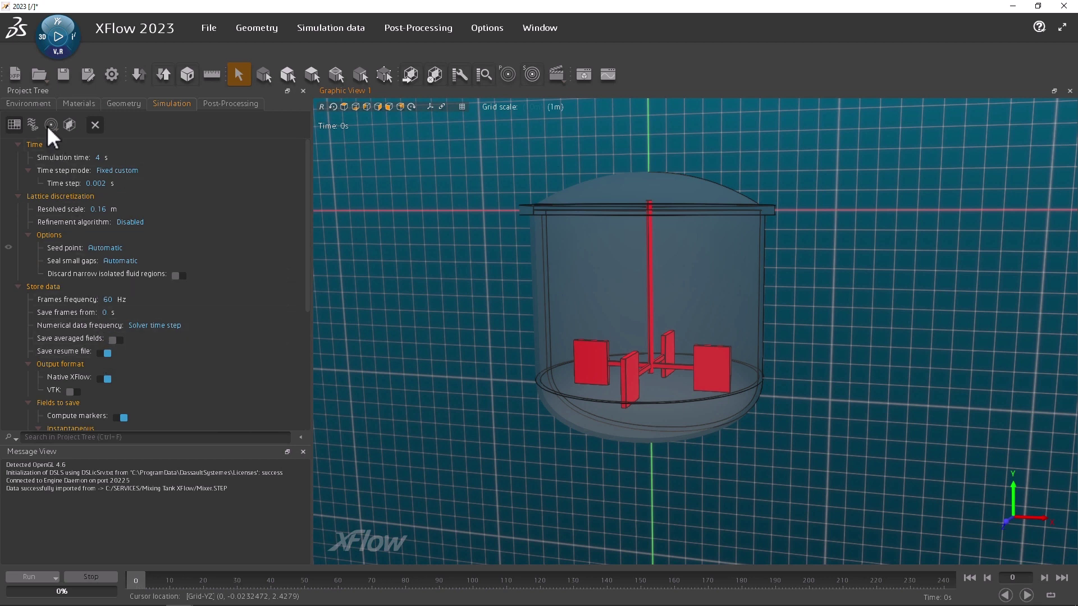
Step: In the Environment settings, set the initial liquid function to y<-.3
left_click(45, 104)
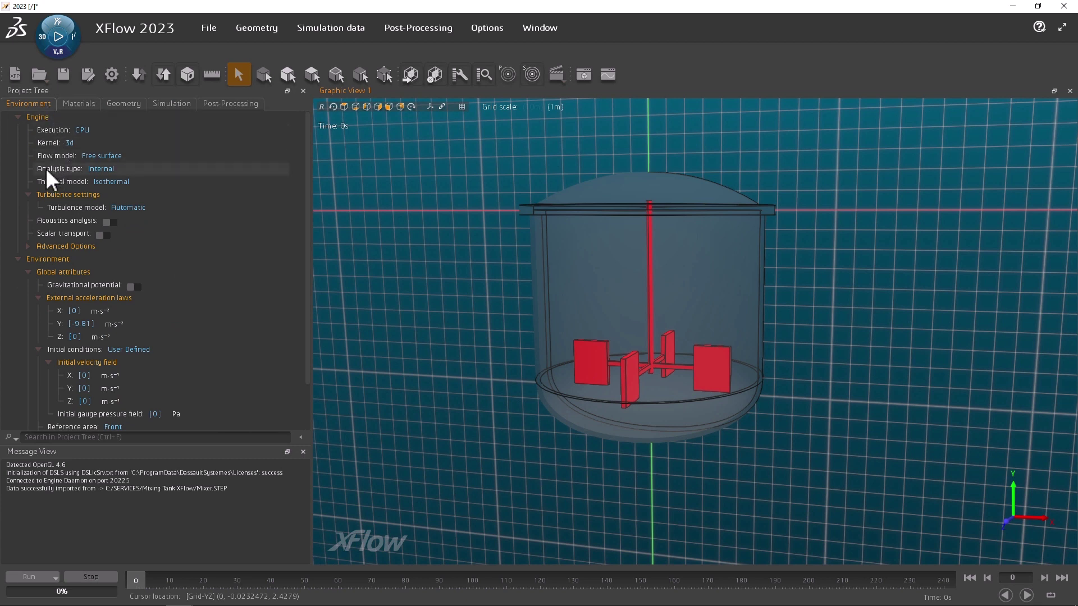
scroll(69, 201, "down", 2)
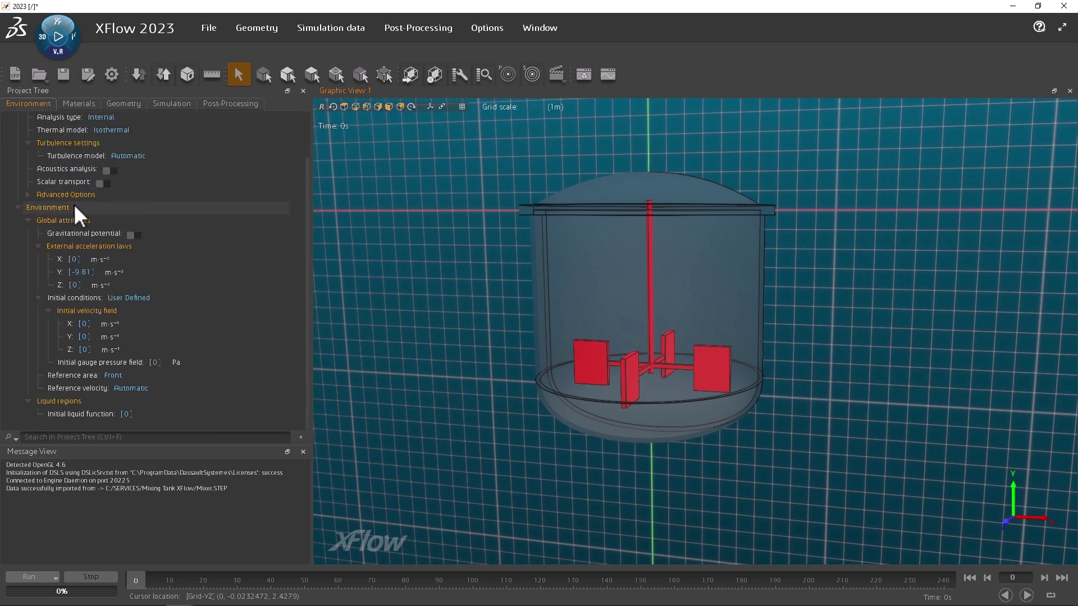
left_click(126, 416)
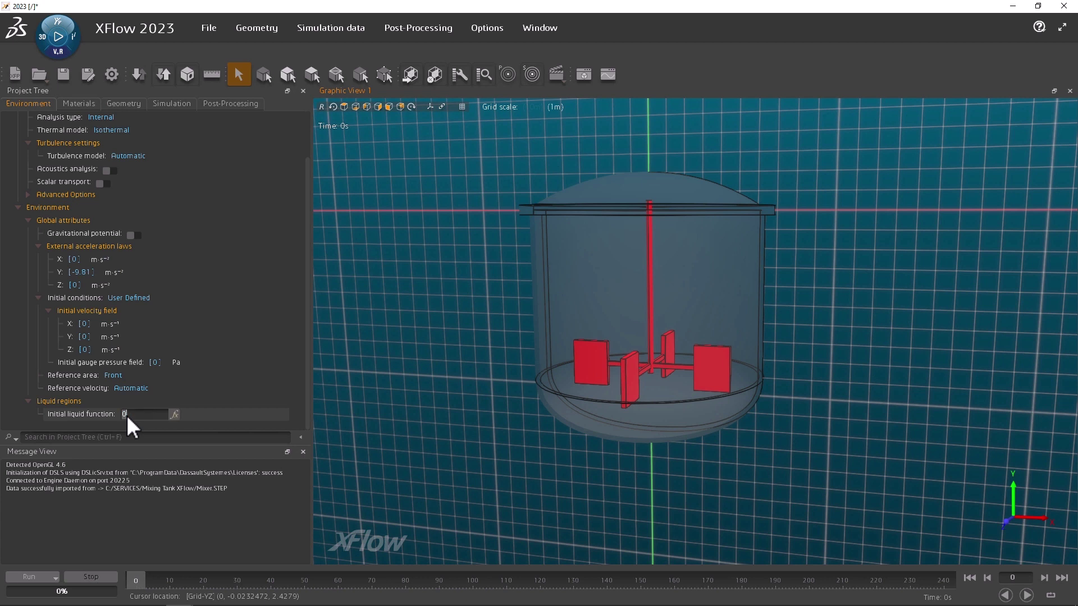
type("y<-.3")
key("Return")
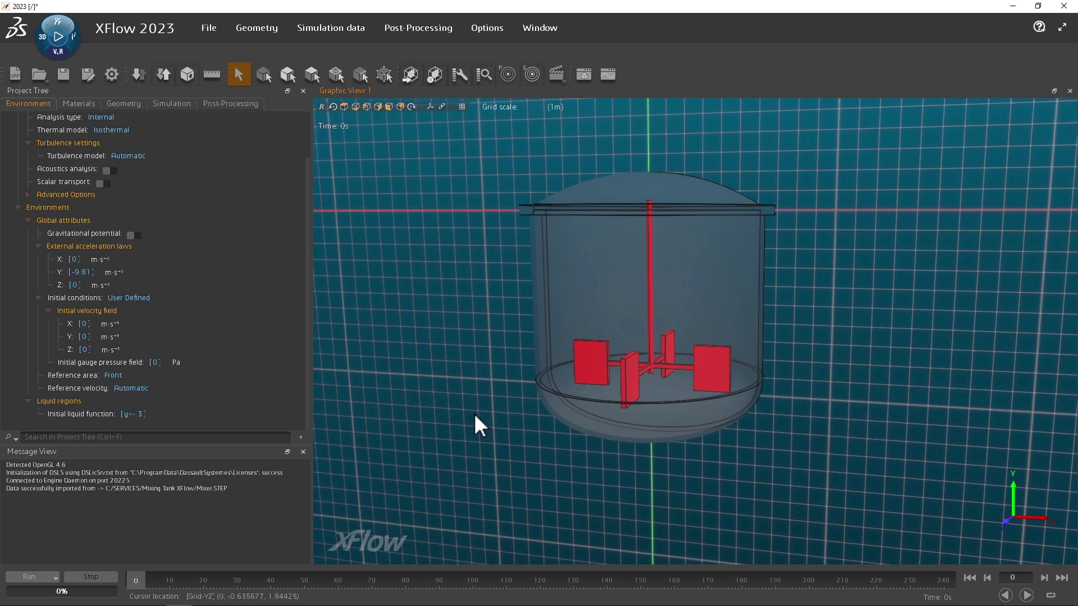
Step: Turn on scalar transport and add Scalar 1
left_click(102, 182)
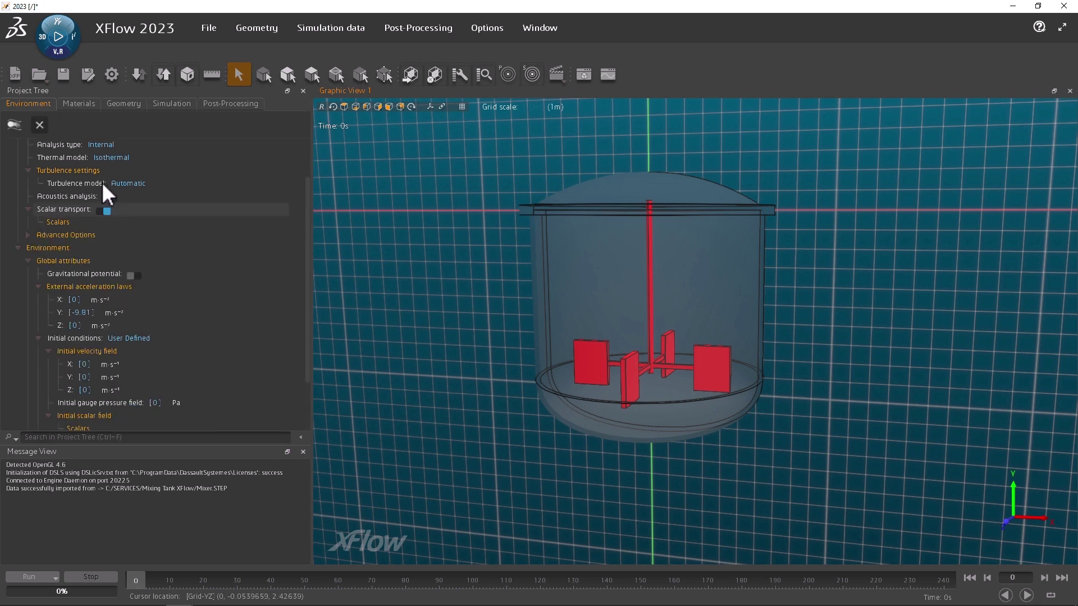
right_click(64, 223)
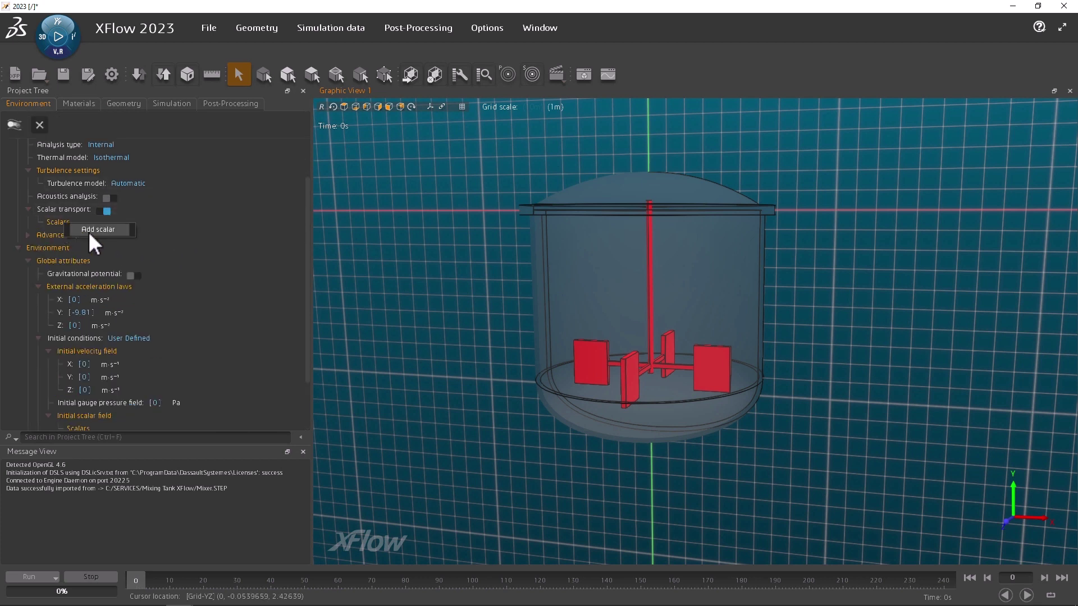
left_click(88, 231)
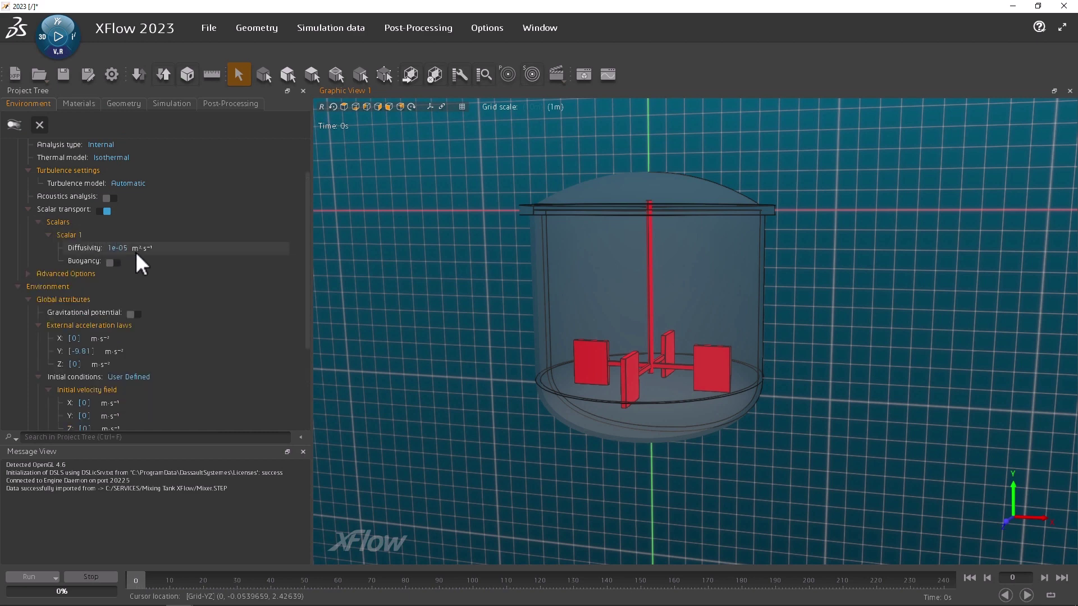
Step: Set Scalar 1's initial concentration to y<-.8, then review the Materials and Geometry settings
scroll(136, 252, "down", 3)
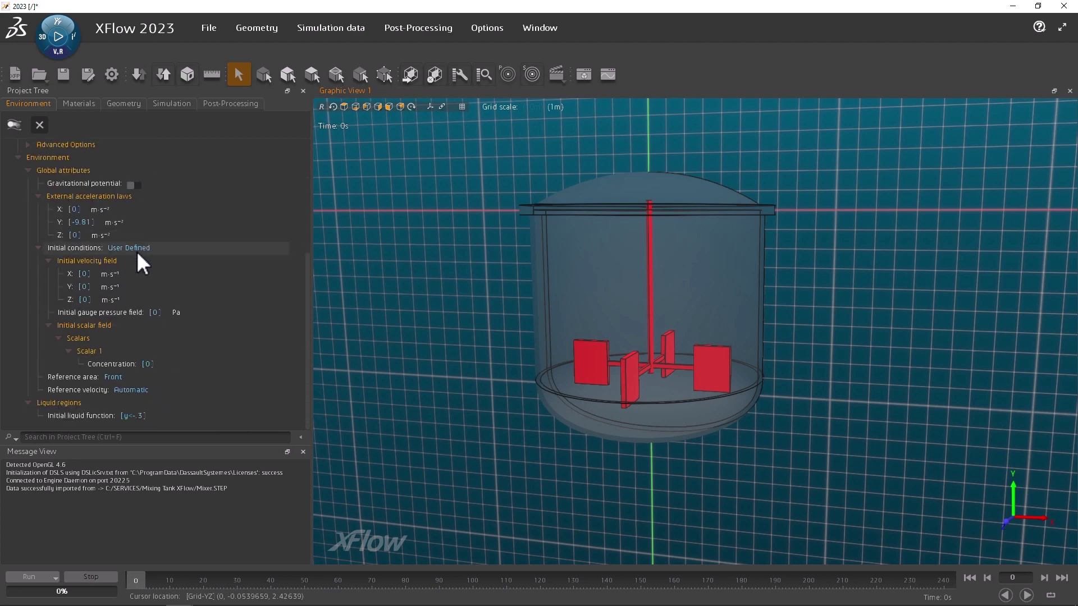
left_click(149, 362)
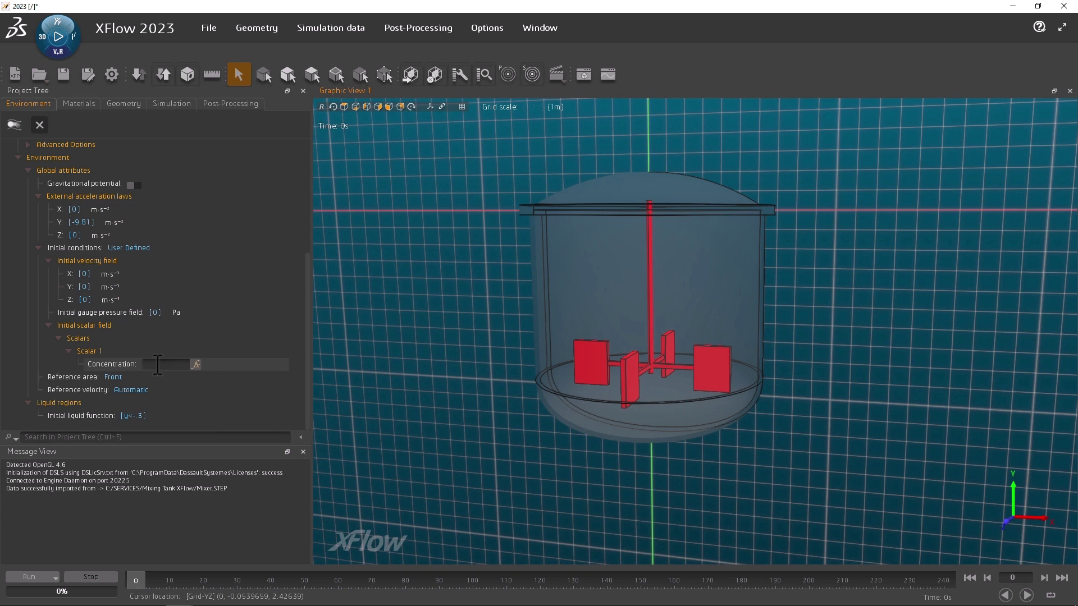
type("y<-.8")
left_click(208, 363)
left_click(84, 106)
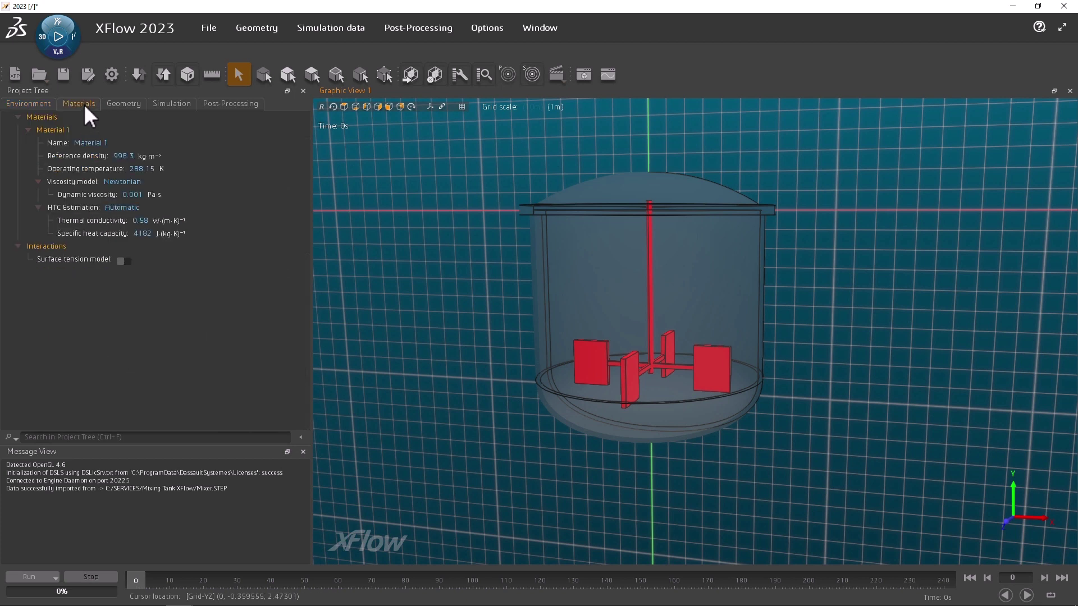
left_click(121, 105)
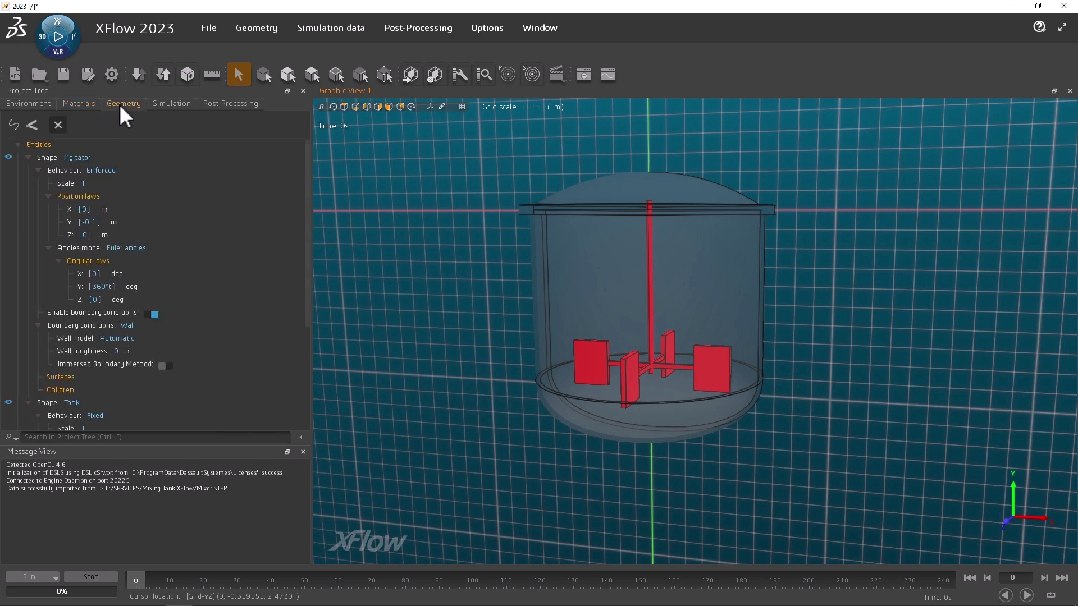
Step: Set the resolved scale to 0.04 m and use Adaptive refinement with 0.02 m interface/wake resolution
left_click(169, 107)
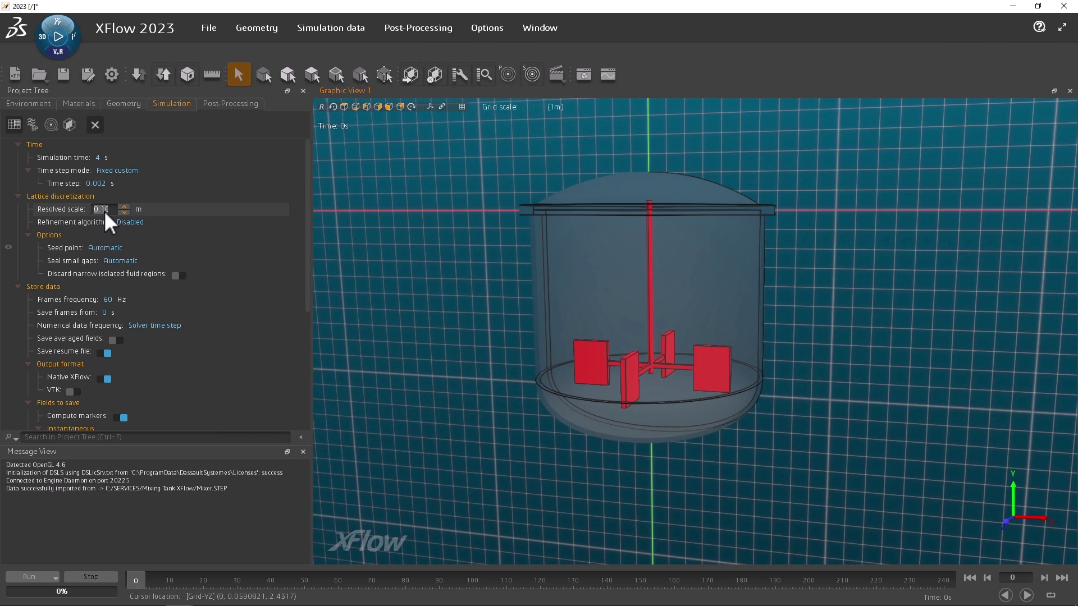
type(".04")
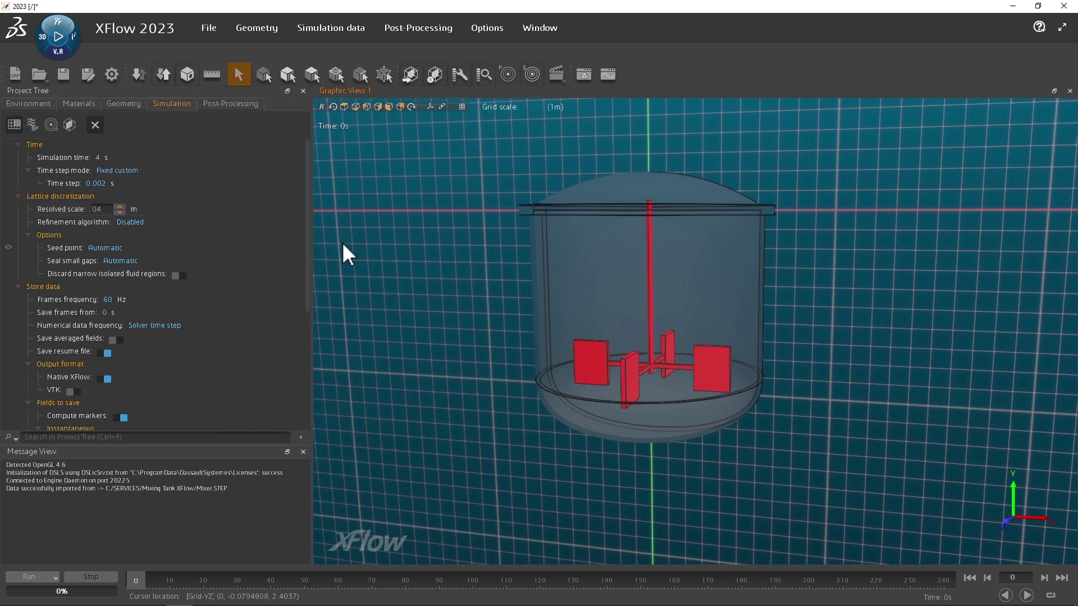
left_click(346, 242)
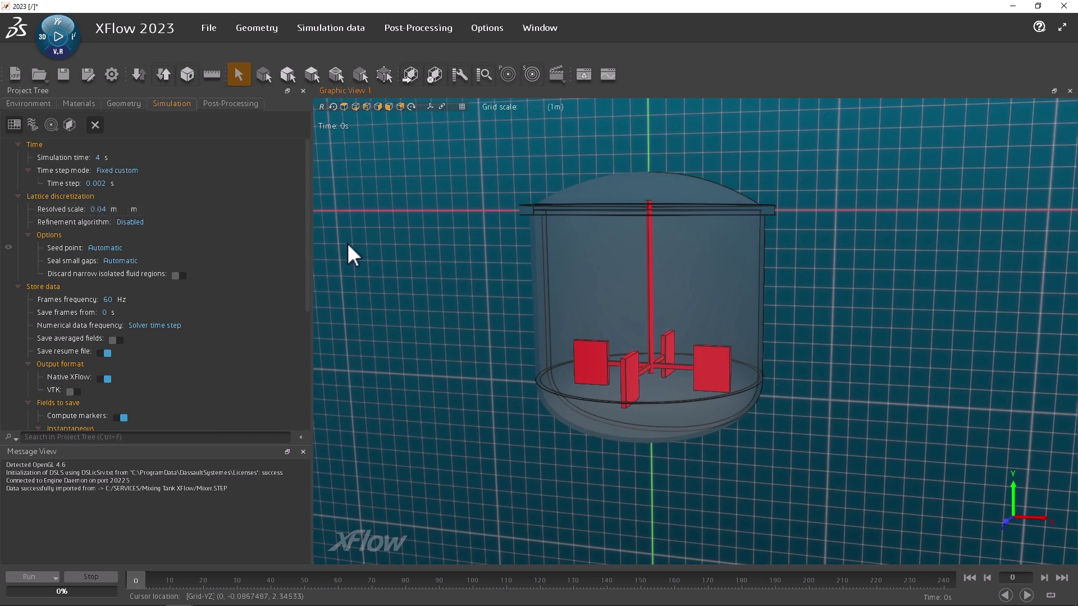
left_click(139, 221)
left_click(139, 221)
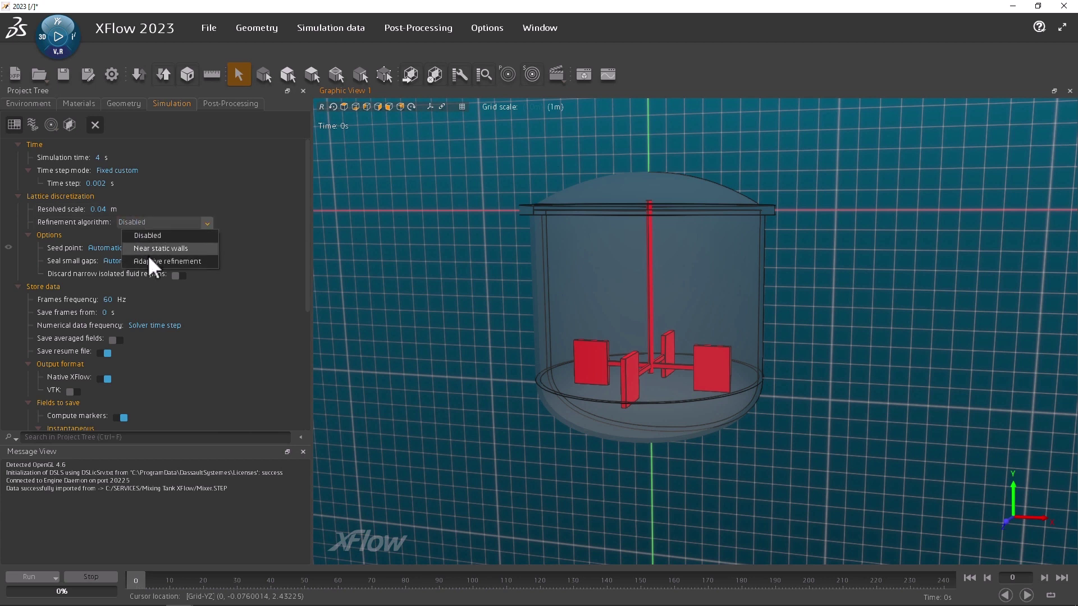
left_click(148, 259)
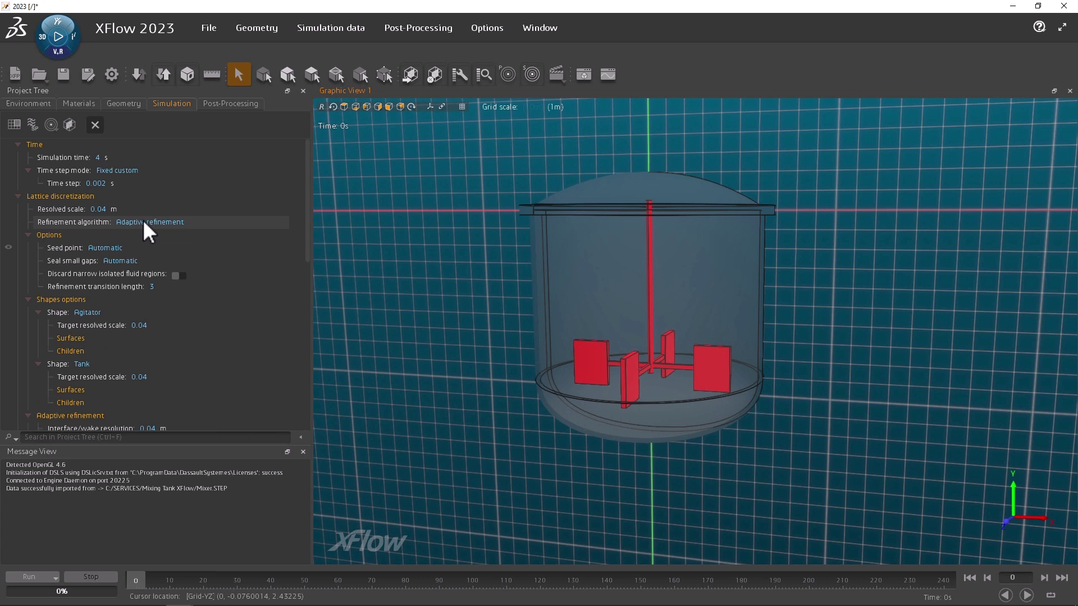
scroll(143, 220, "down", 1)
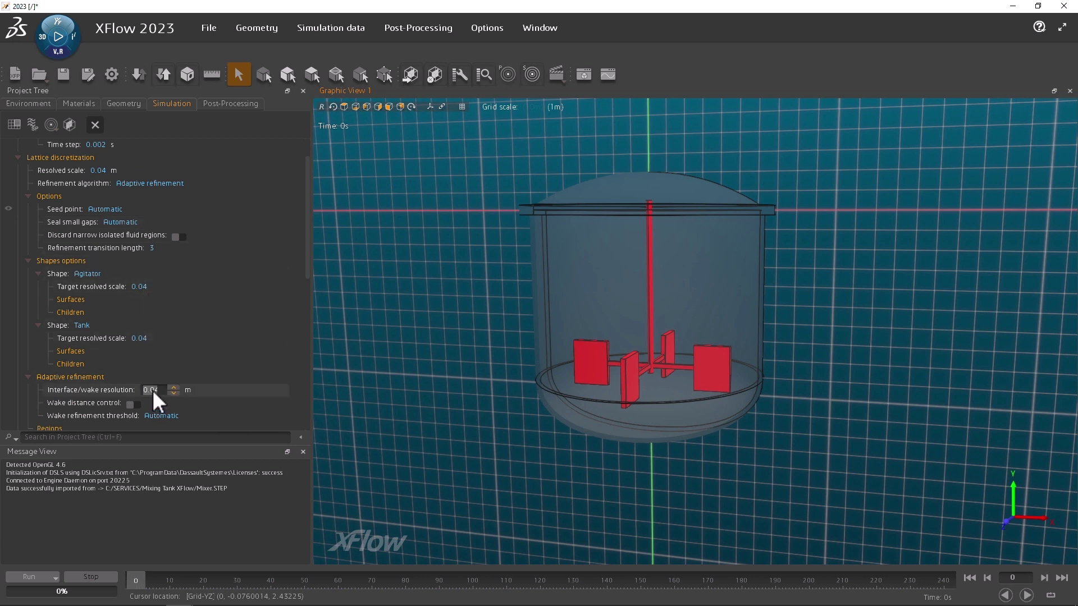
key("Return")
Step: Start the computation and save the project as MixingTank-YouTube
left_click(41, 579)
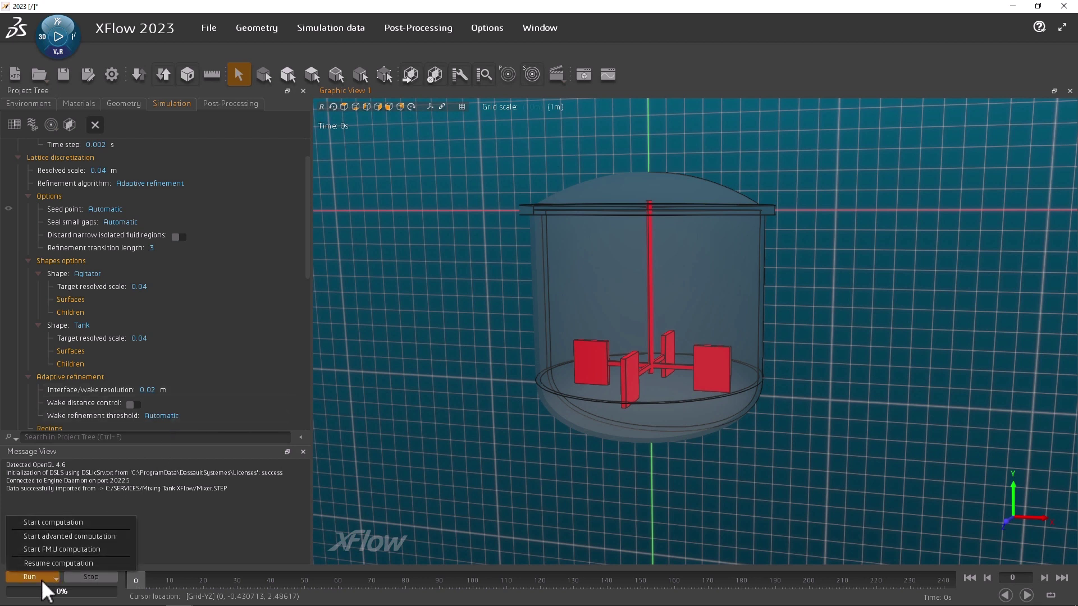
left_click(82, 522)
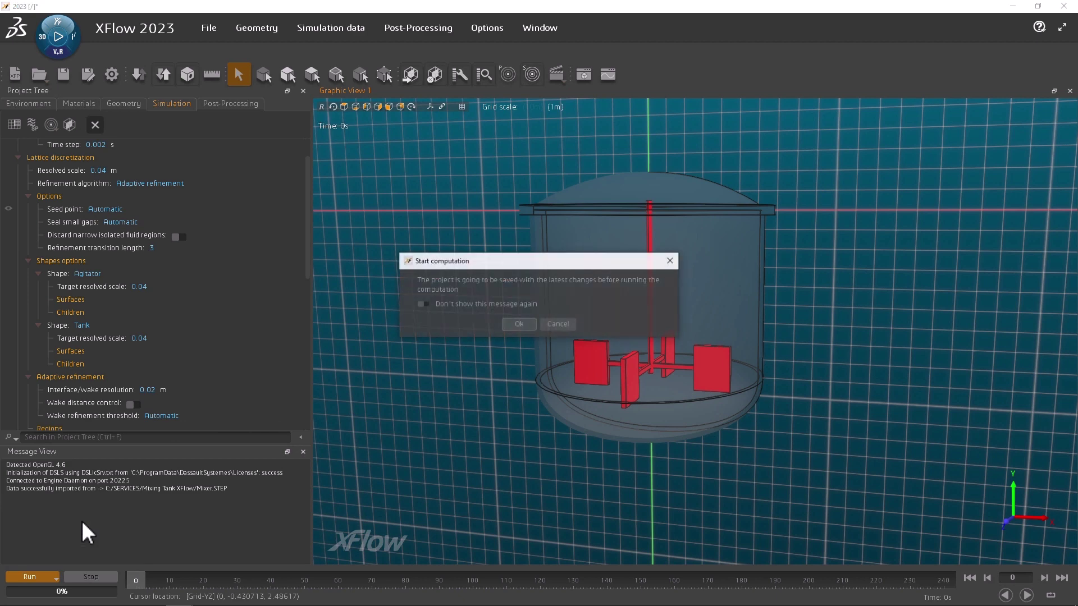
left_click(518, 325)
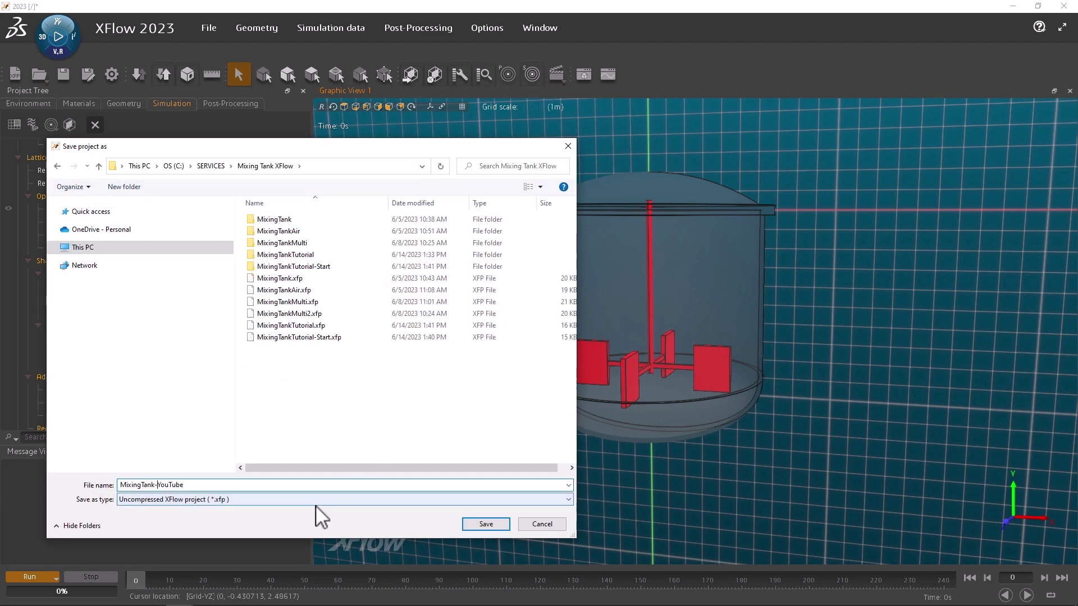
left_click(480, 526)
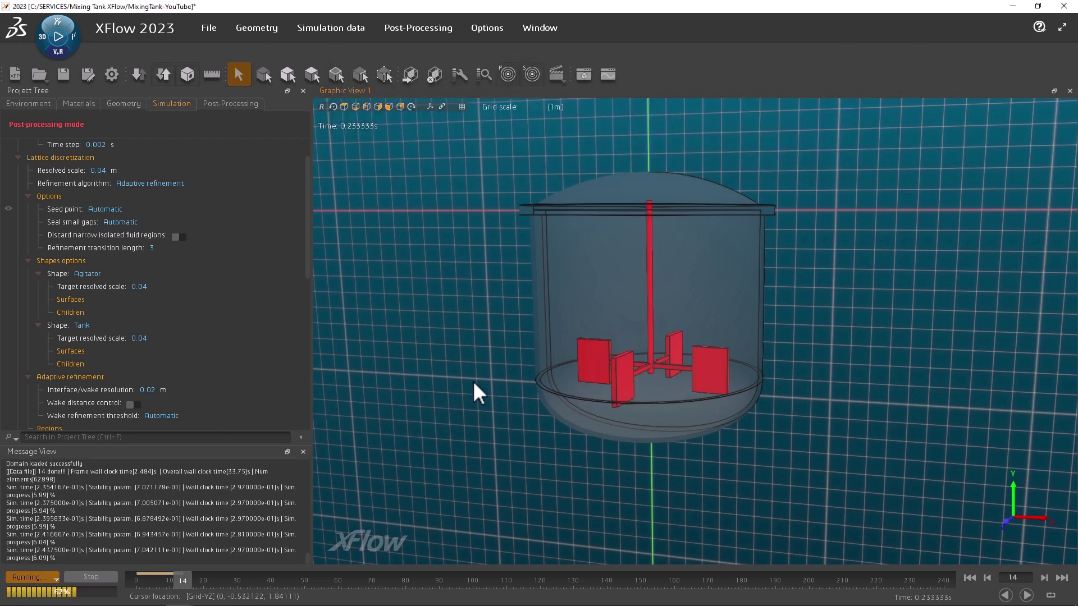
Step: Add a VOF isosurface at value 0.5 and refresh it to show the liquid surface
left_click(246, 105)
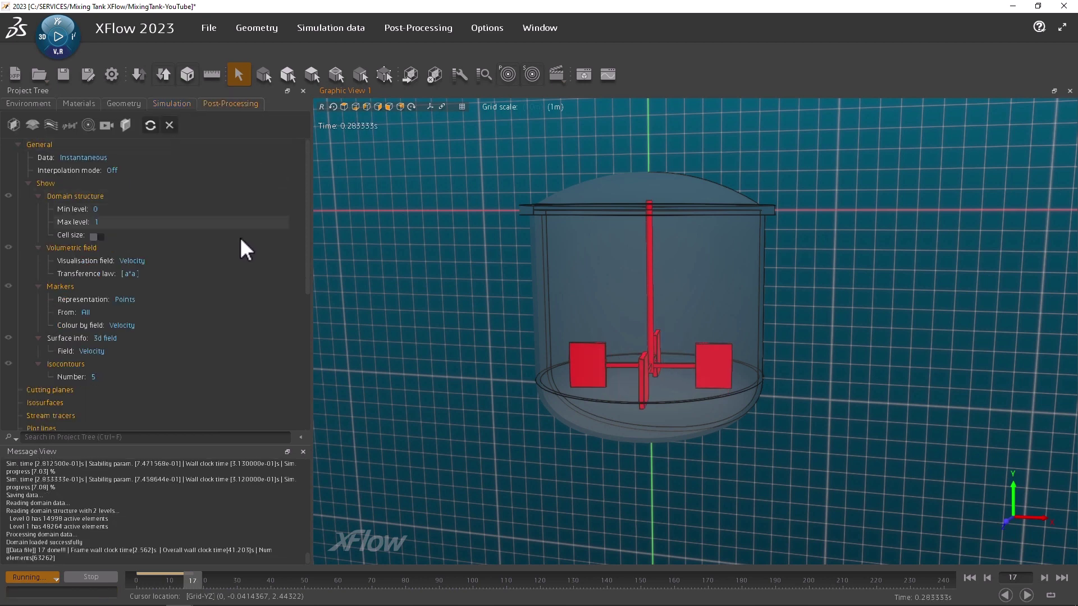
scroll(155, 314, "down", 2)
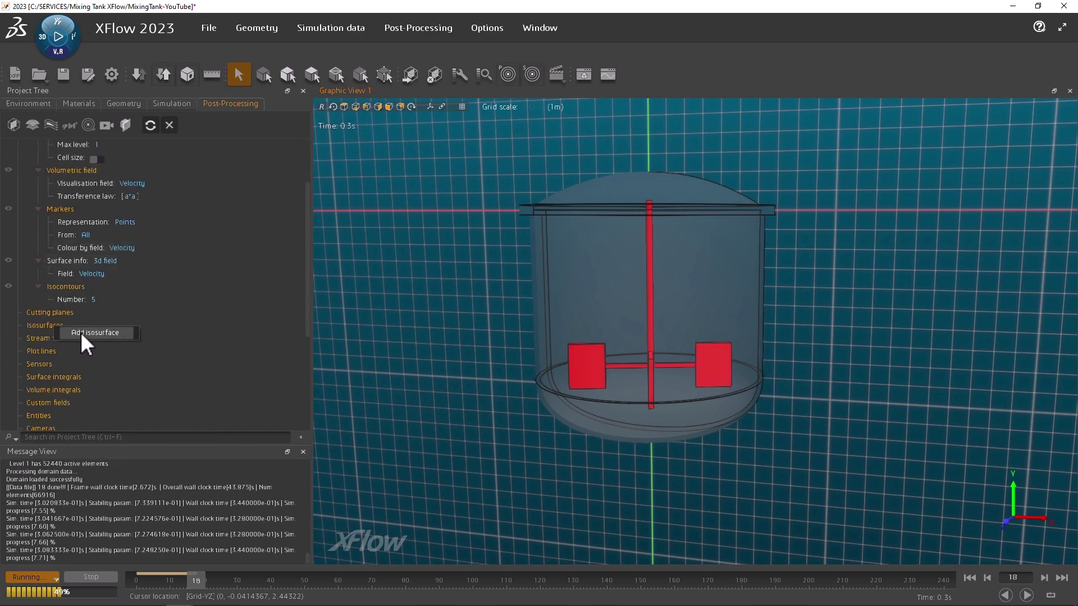
left_click(80, 332)
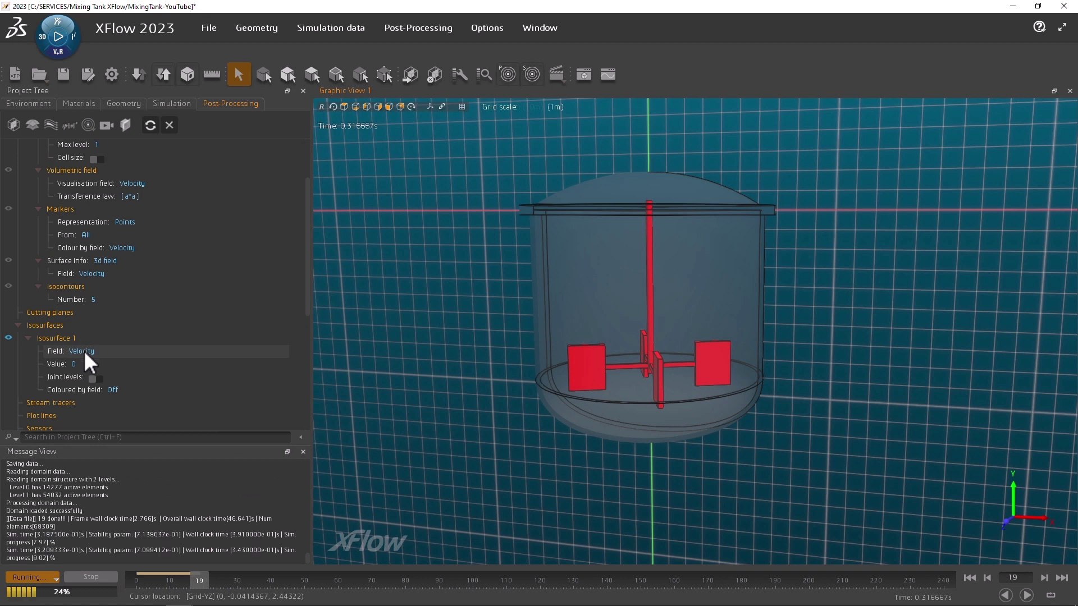
left_click(83, 350)
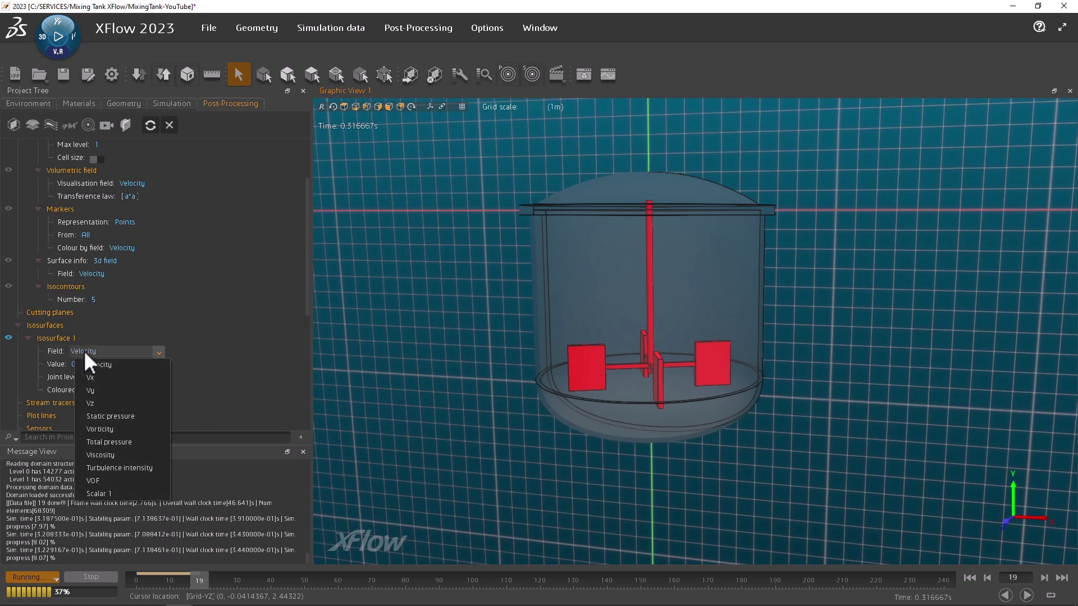
left_click(93, 481)
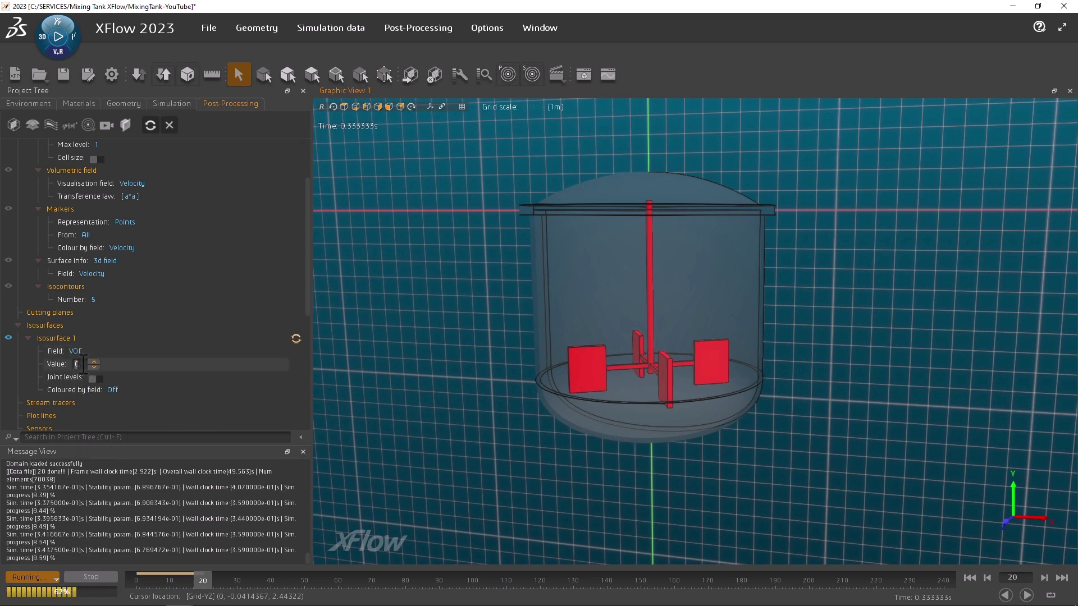
type("0.5")
key("Return")
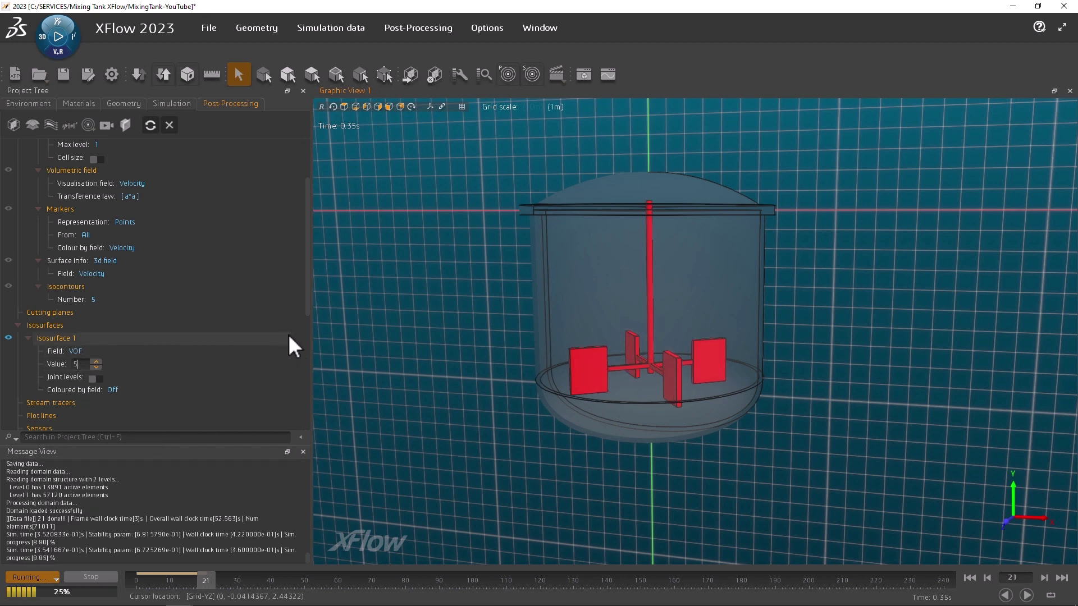
left_click(295, 339)
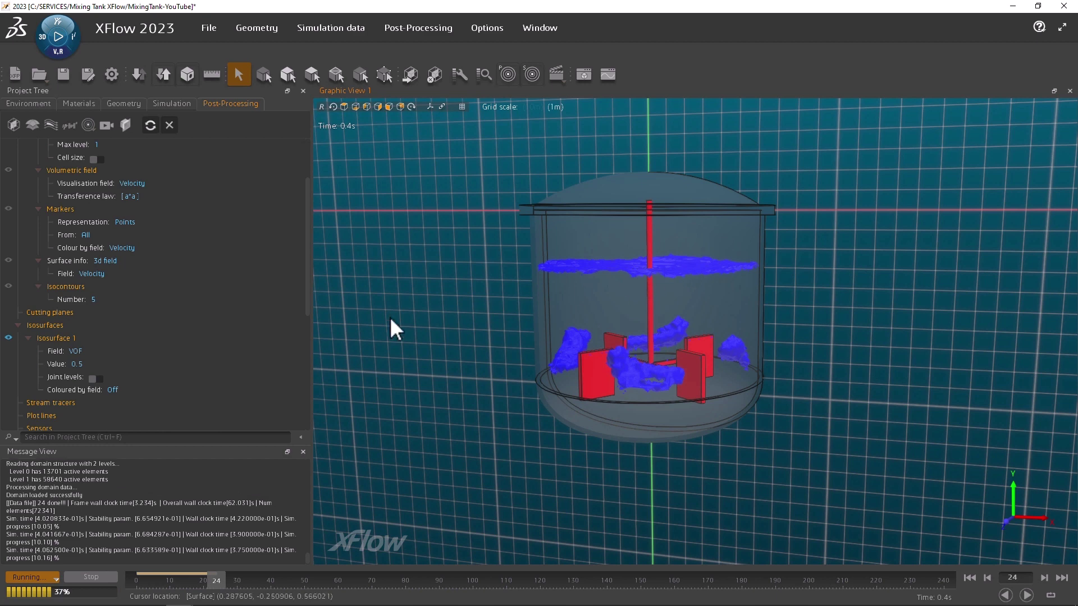
Step: Add a velocity-coloured cutting plane through the tank
right_click(66, 312)
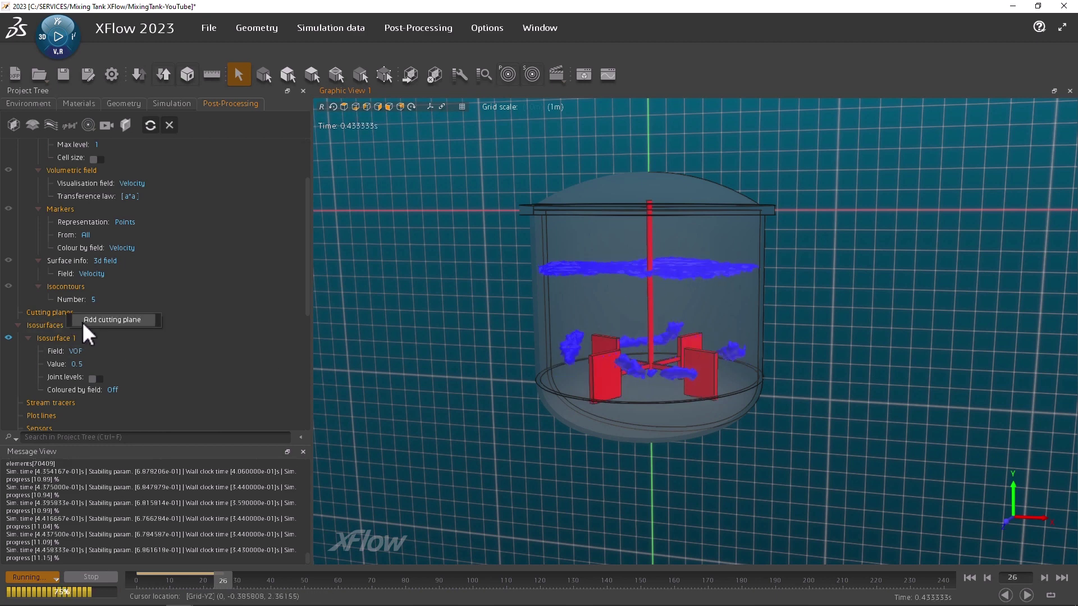
left_click(85, 320)
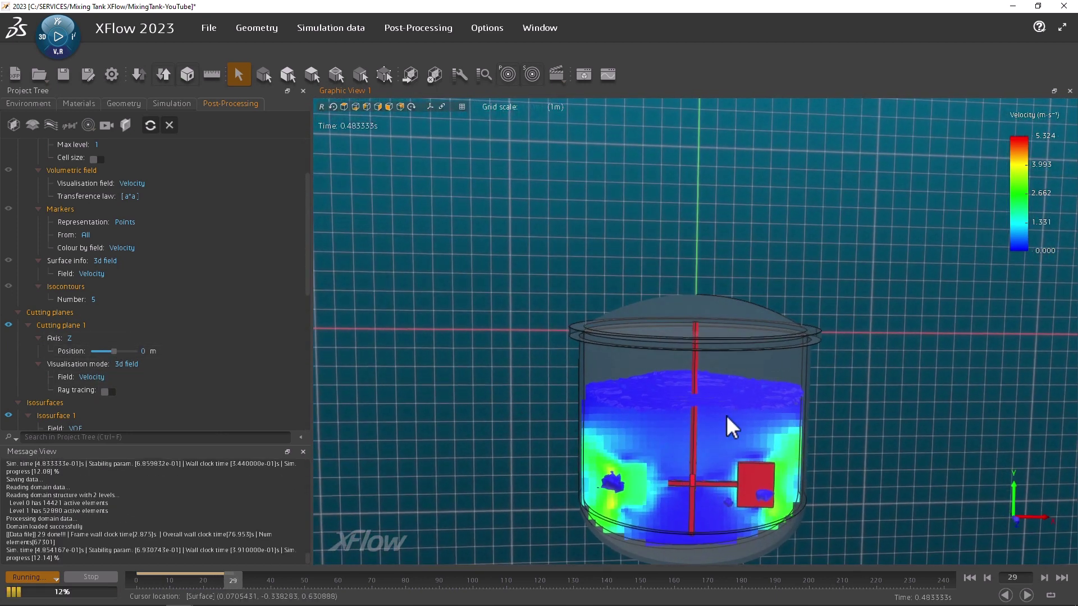
middle_click_drag(726, 415, 691, 366)
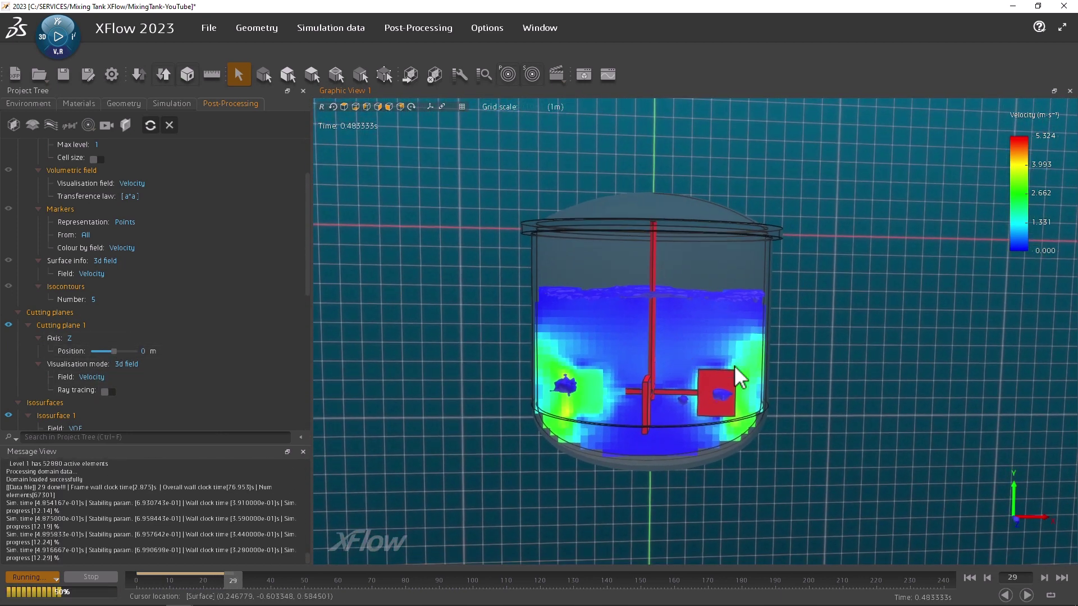
scroll(181, 330, "up", 2)
Step: Set the results interpolation mode to Convolution and scrub back to an earlier frame
left_click(120, 170)
left_click(137, 196)
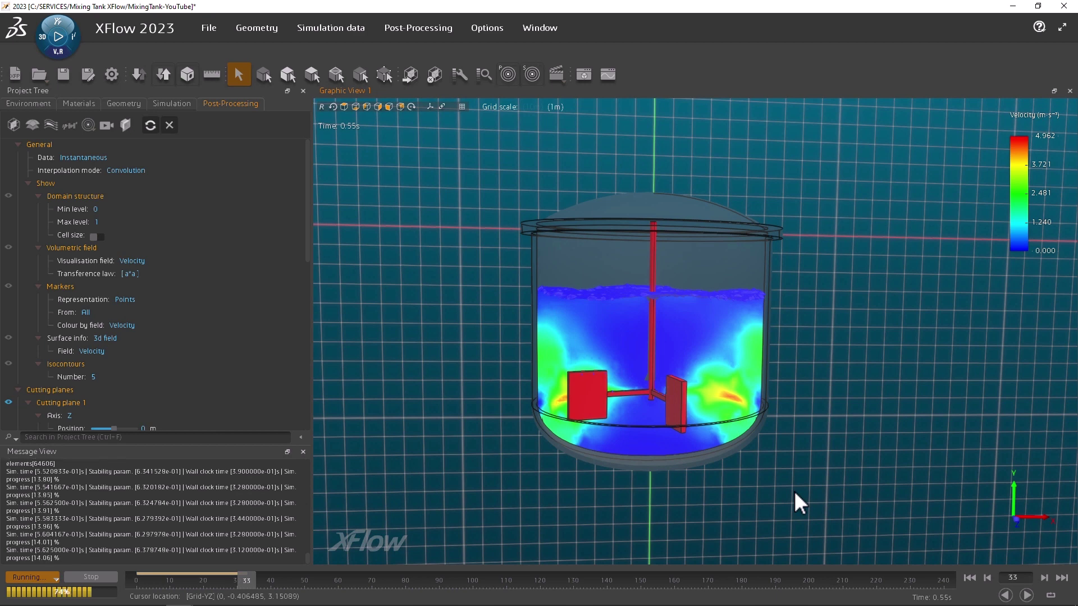
left_click_drag(776, 506, 786, 443)
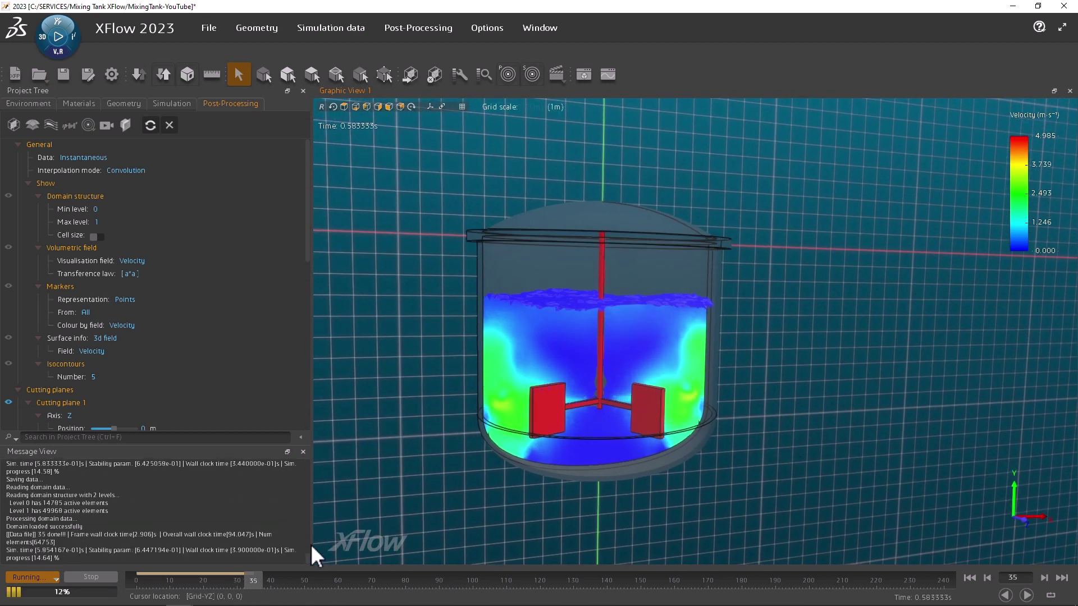
left_click_drag(149, 582, 255, 578)
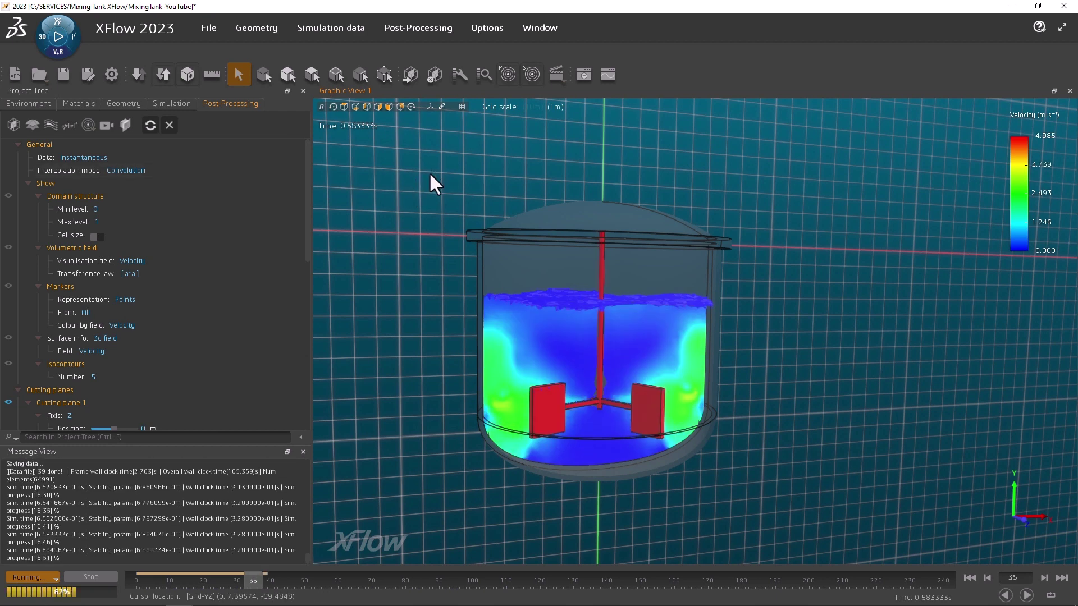
Step: Dock a function viewer above the tank view plotting Shapes > Agitator > My over time
left_click_drag(436, 171, 666, 203)
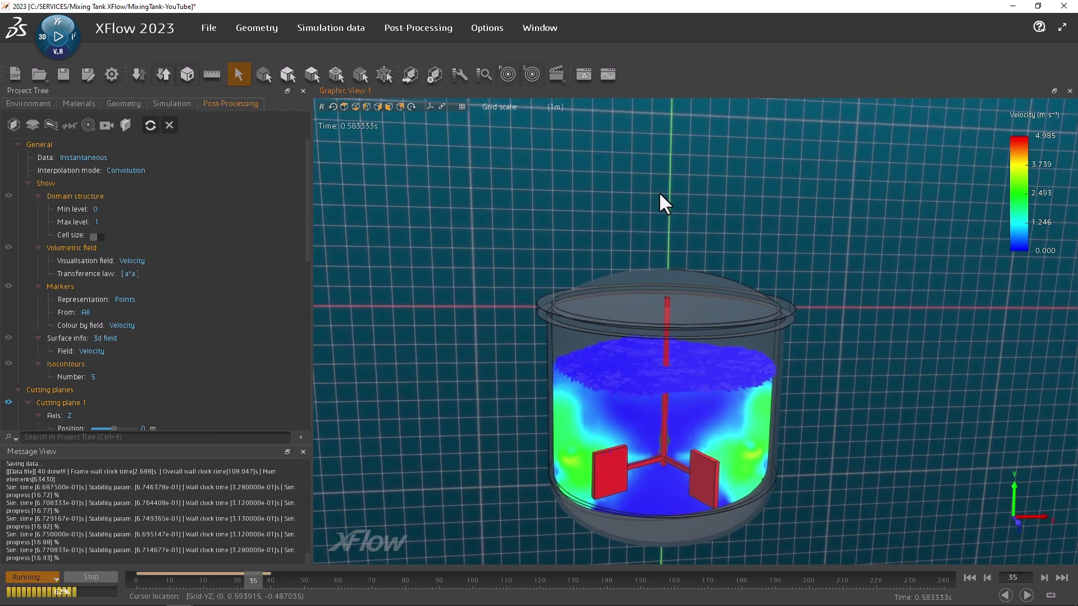
left_click(608, 74)
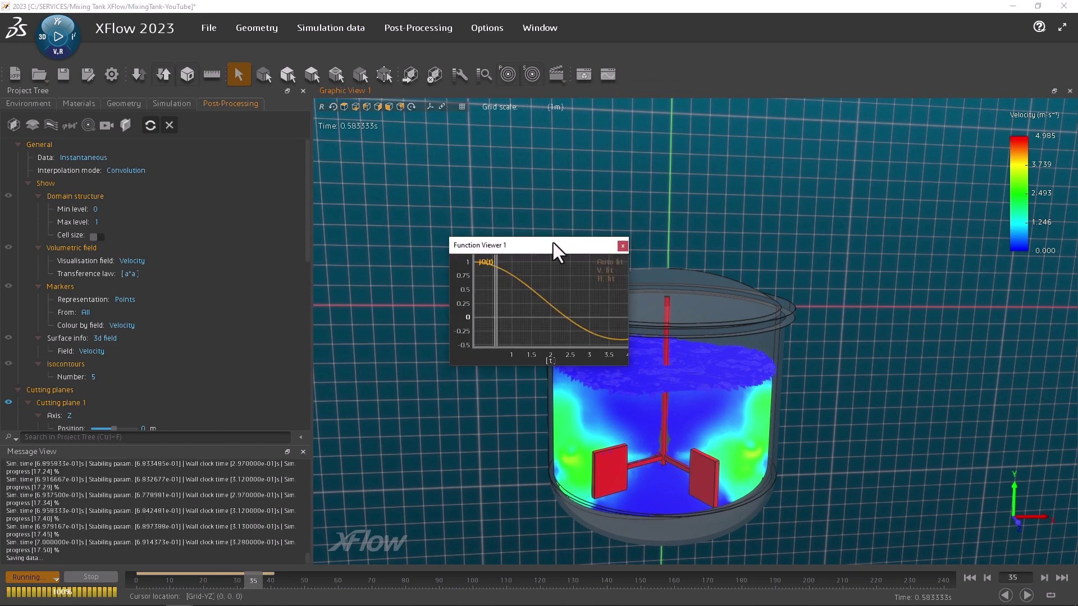
left_click_drag(558, 248, 612, 100)
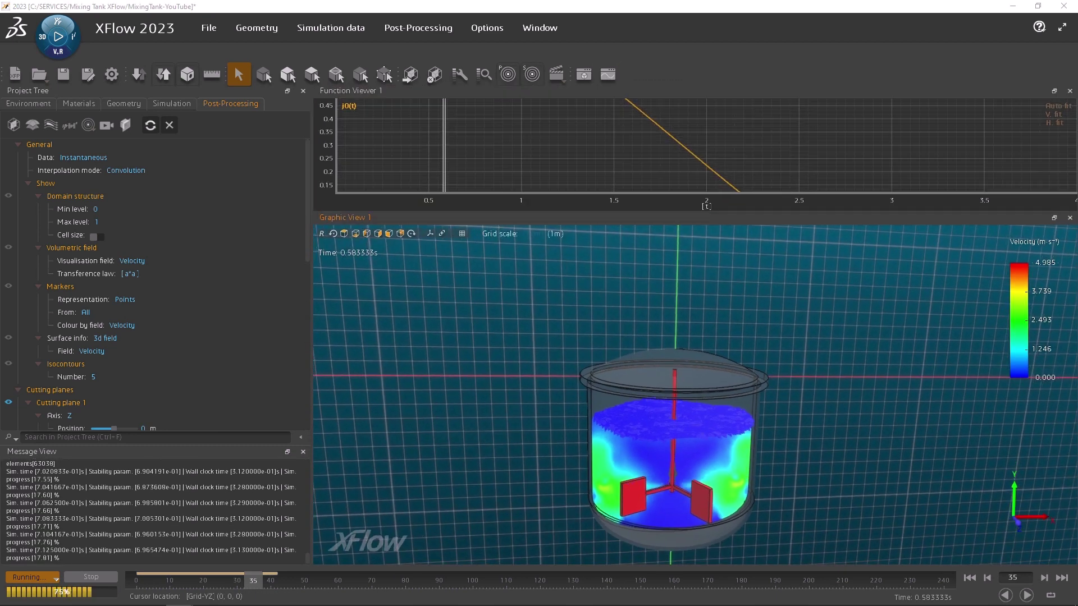
right_click(549, 128)
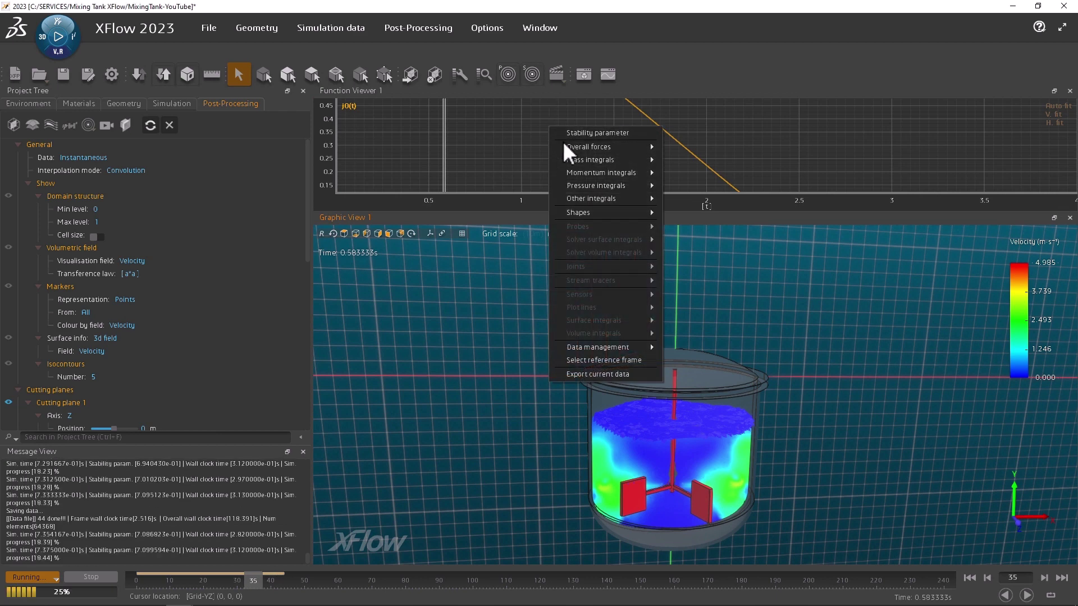
mouse_move(589, 209)
mouse_move(687, 225)
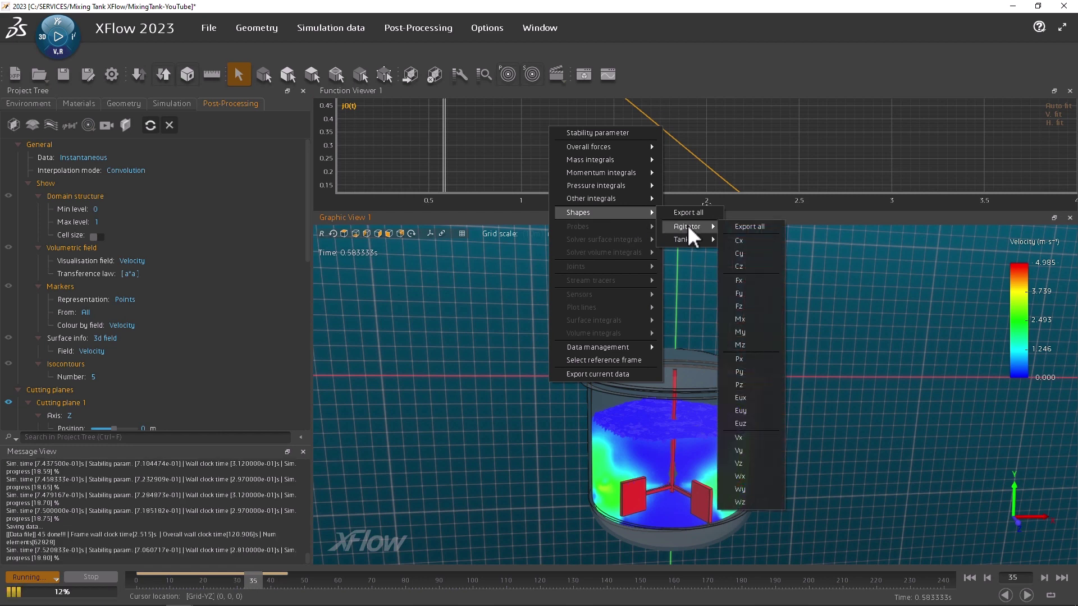
left_click(744, 332)
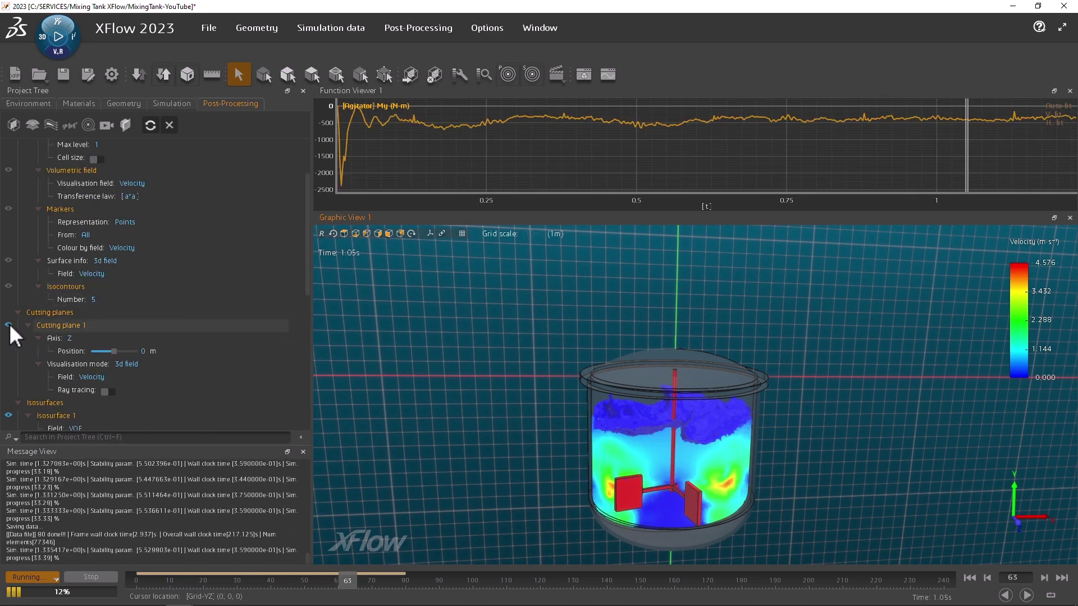
Step: Add Cutting plane 2 coloured by Scalar 1
right_click(54, 312)
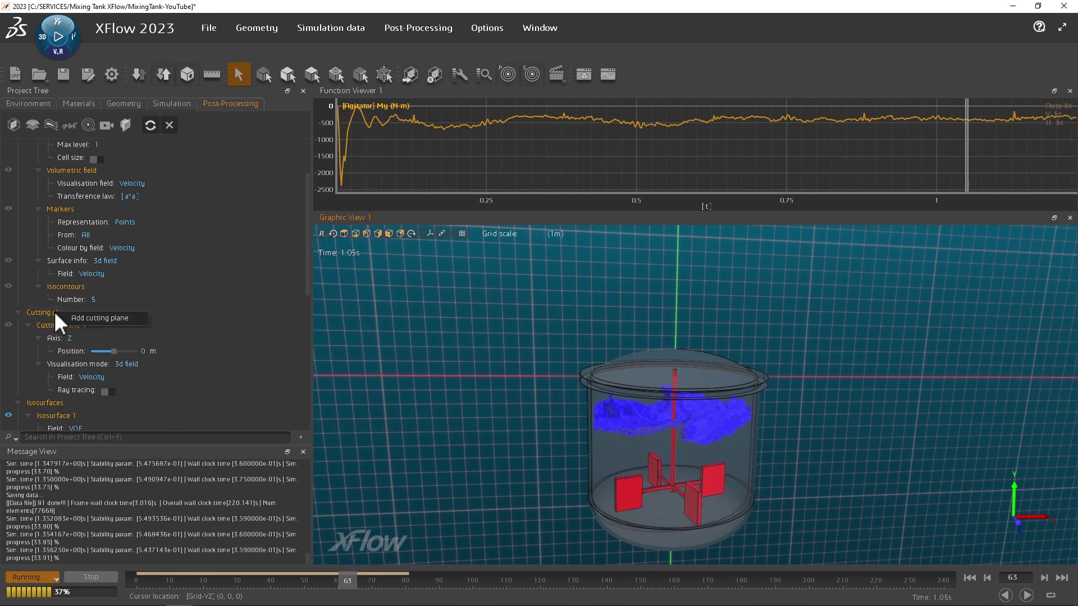
left_click(81, 319)
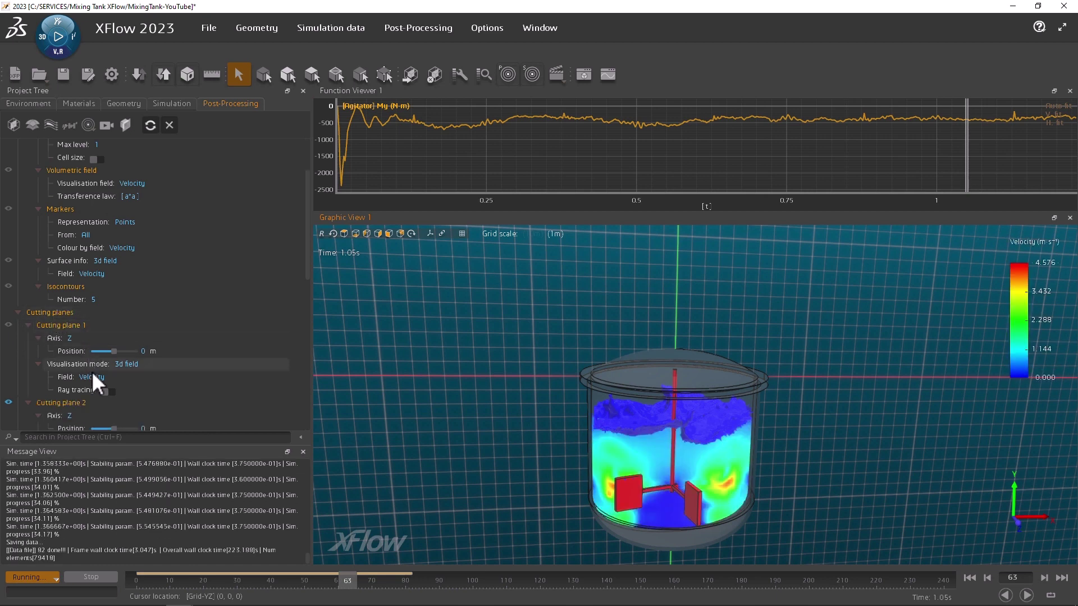
scroll(95, 374, "down", 2)
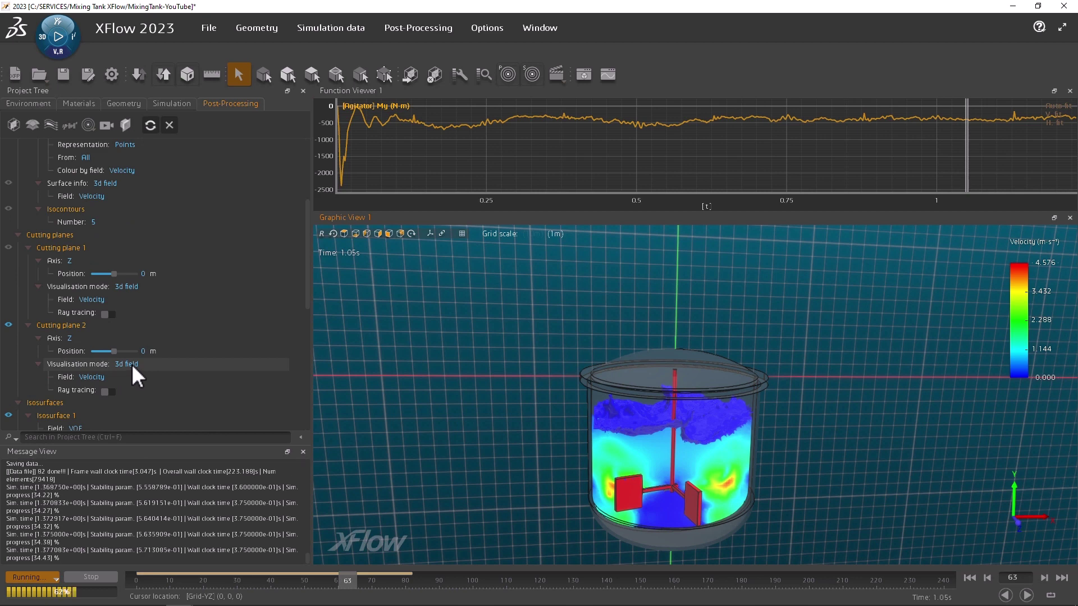
left_click(102, 377)
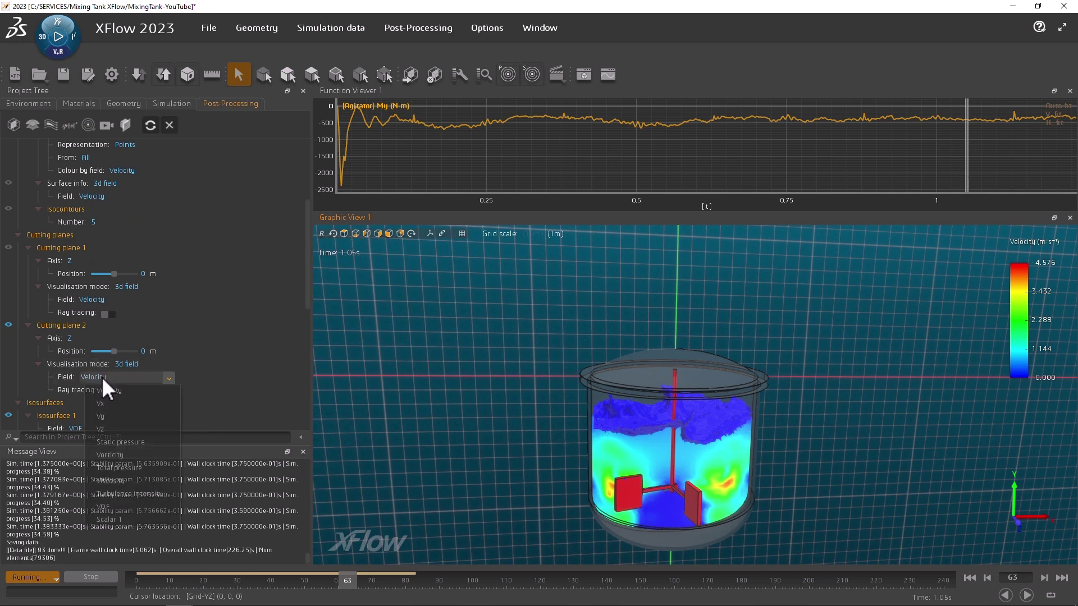
left_click(134, 520)
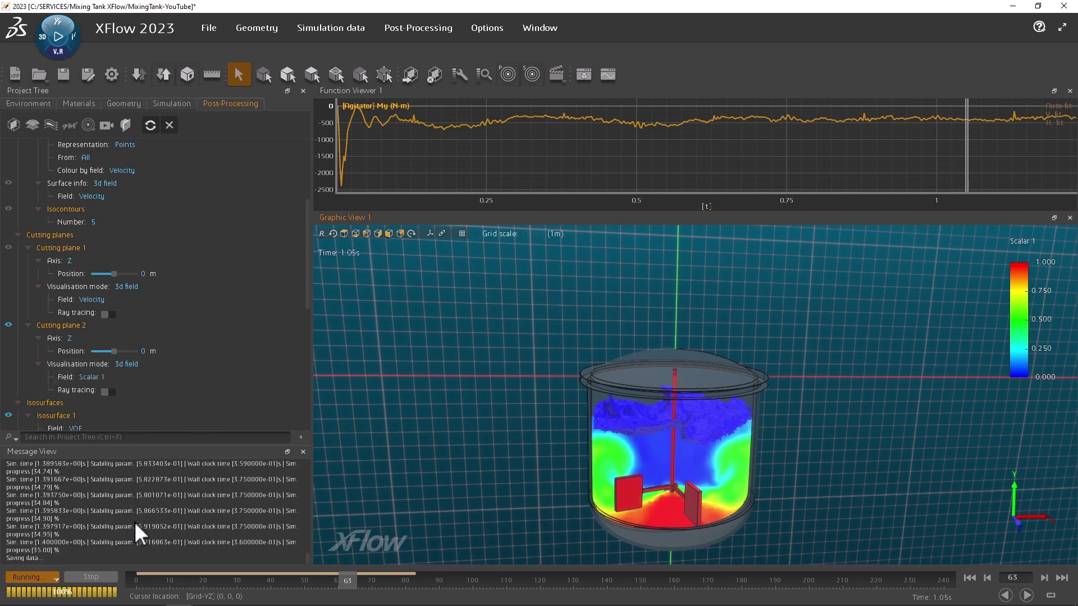
Step: Scrub the results timeline back to time zero, then forward to an early frame
left_click_drag(347, 584, 132, 576)
left_click_drag(595, 517, 589, 427)
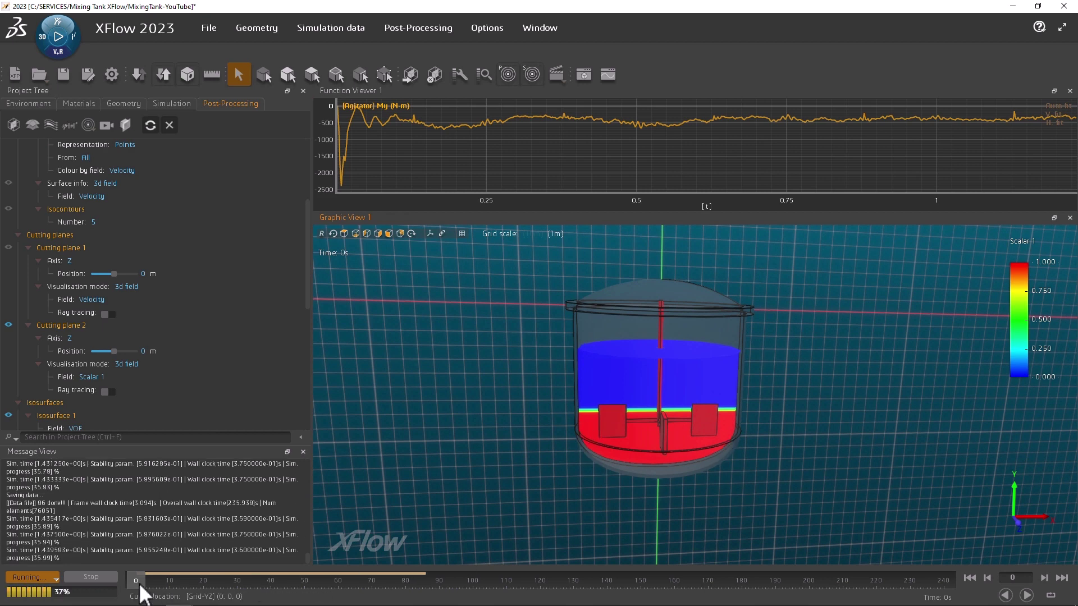
left_click_drag(140, 584, 411, 578)
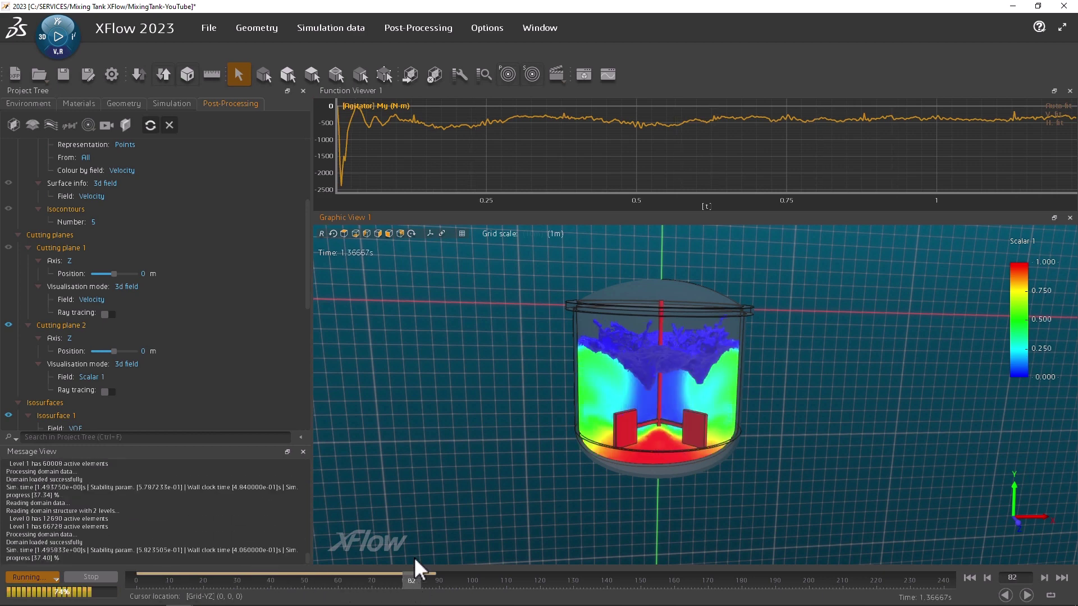
Step: Hide Cutting plane 2 and add Cutting plane 3 in Domain structure visualisation mode
left_click(9, 324)
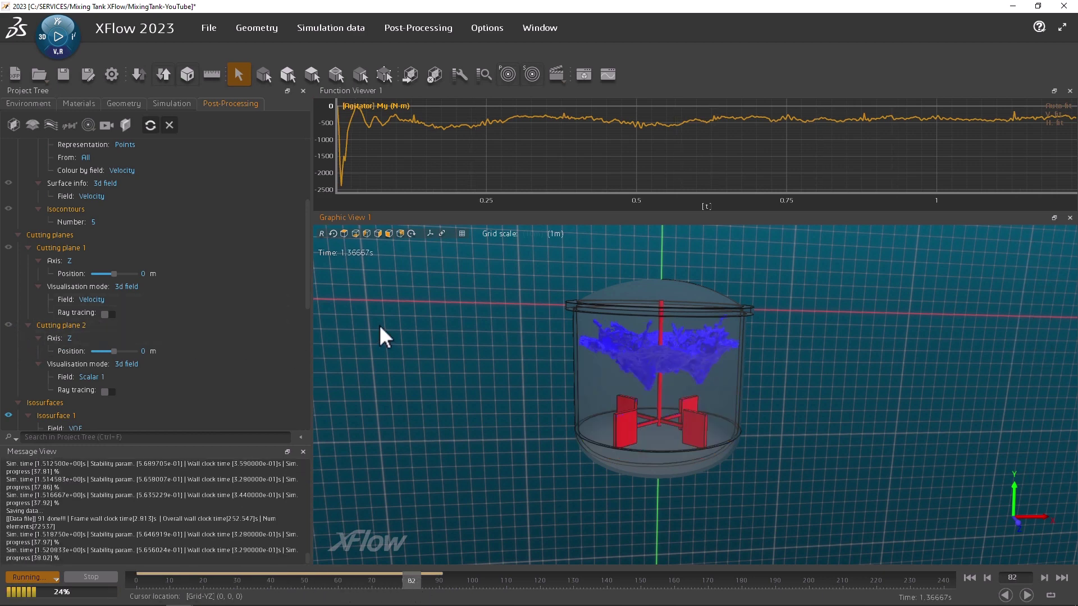
right_click(61, 233)
left_click(86, 238)
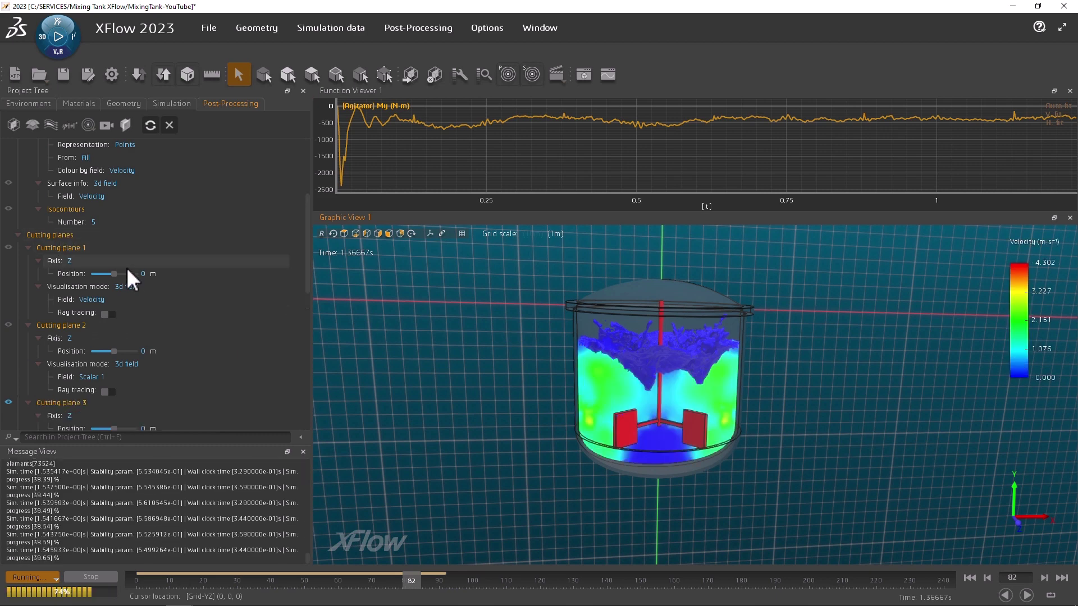
left_click(136, 362)
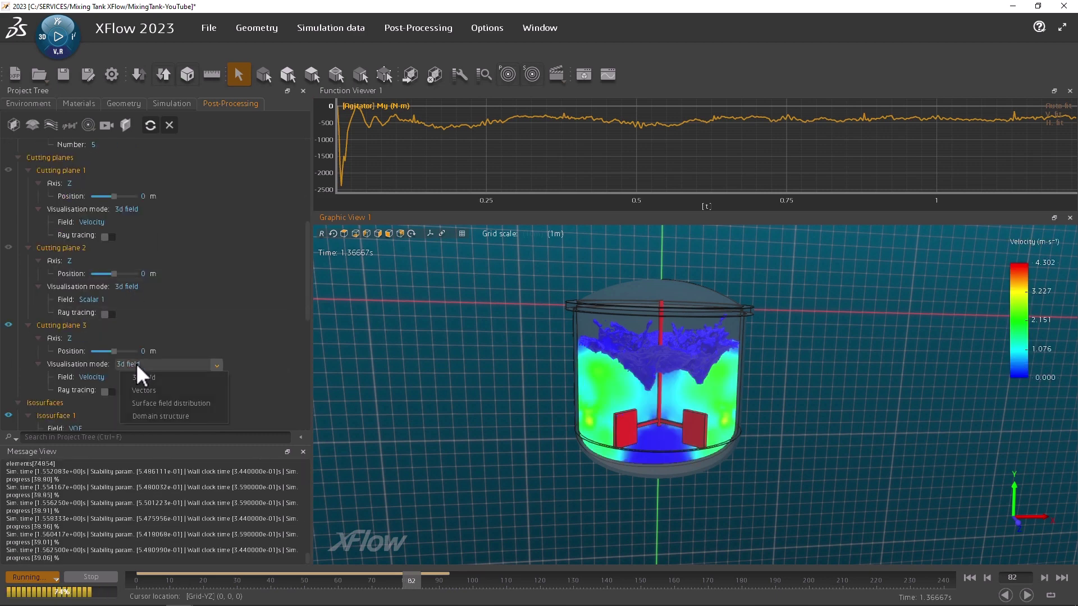
left_click(143, 416)
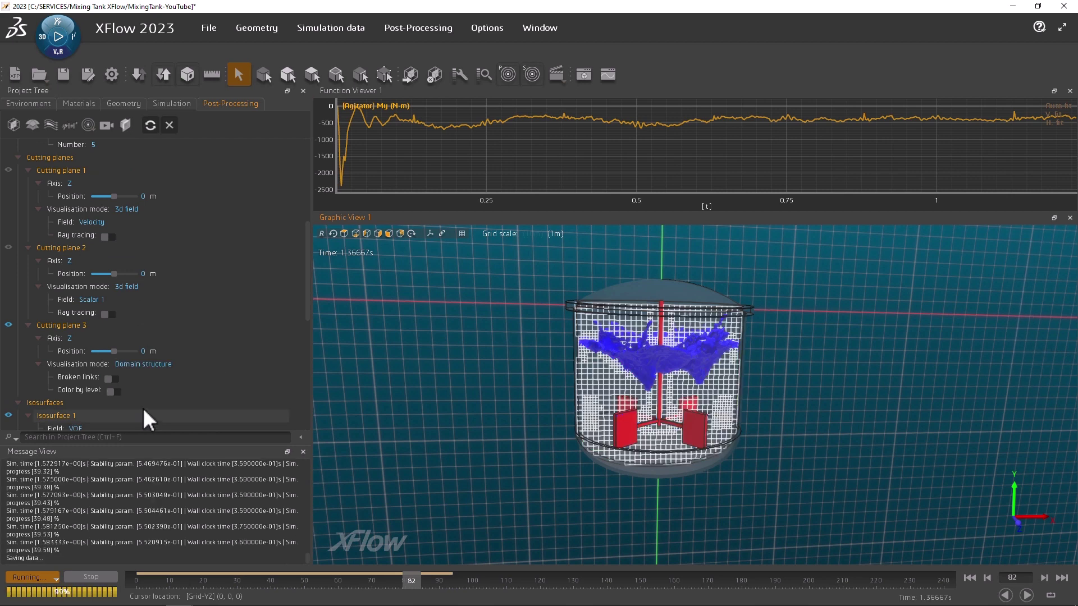
mouse_move(409, 578)
left_mouse_down()
mouse_move(257, 566)
mouse_move(132, 575)
mouse_move(322, 592)
mouse_move(474, 585)
mouse_move(437, 585)
left_mouse_up()
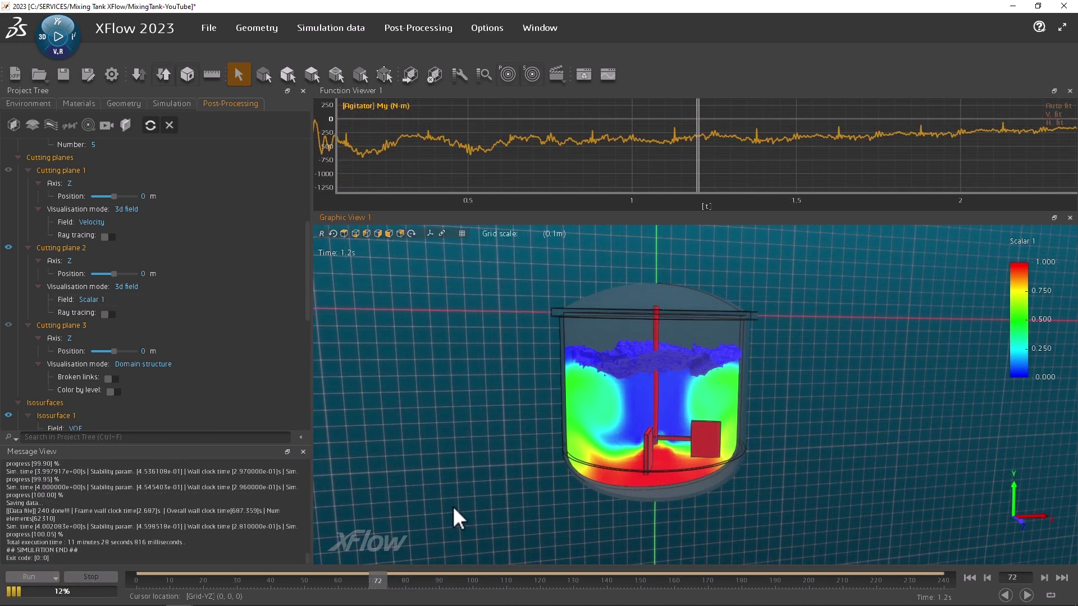
Step: Move the results timeline to the last frame, 237
left_click(775, 581)
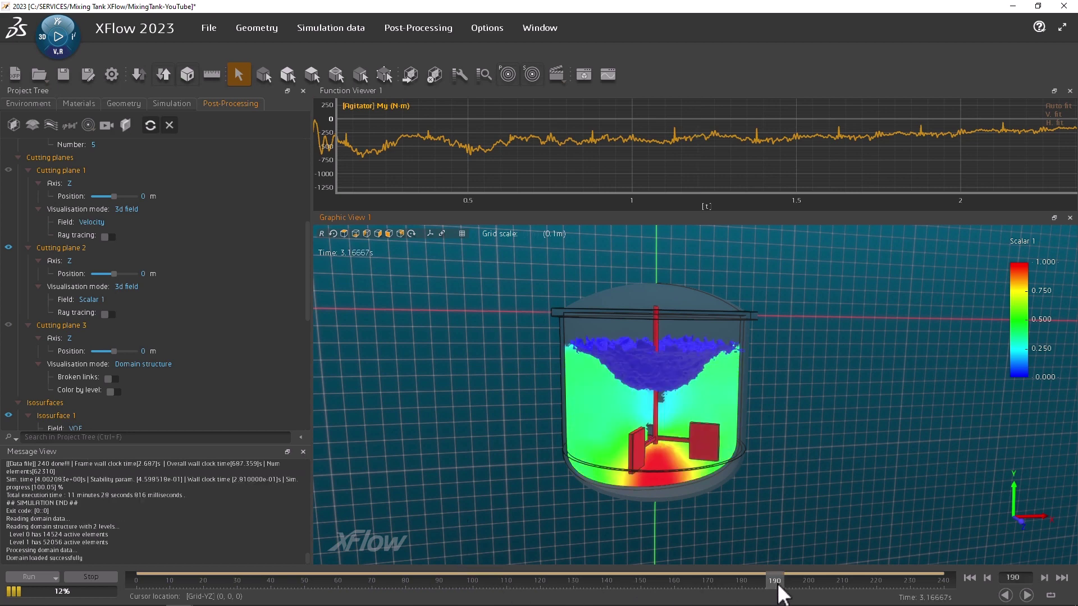
left_click(834, 581)
left_click_drag(889, 585, 936, 585)
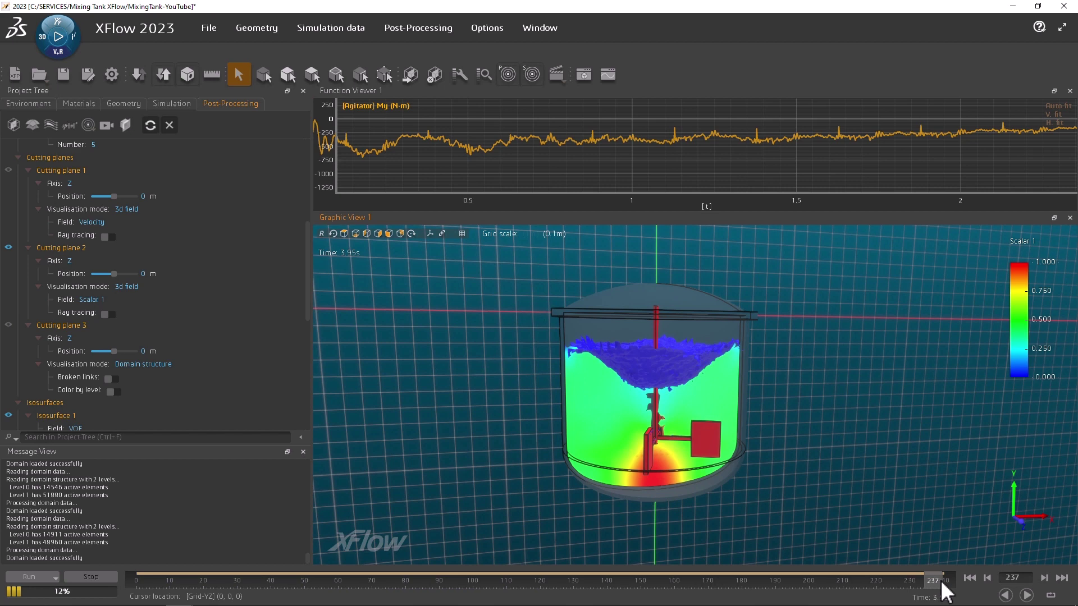
Step: Auto fit the agitator moment plot and zoom in on its final second
left_click(1060, 107)
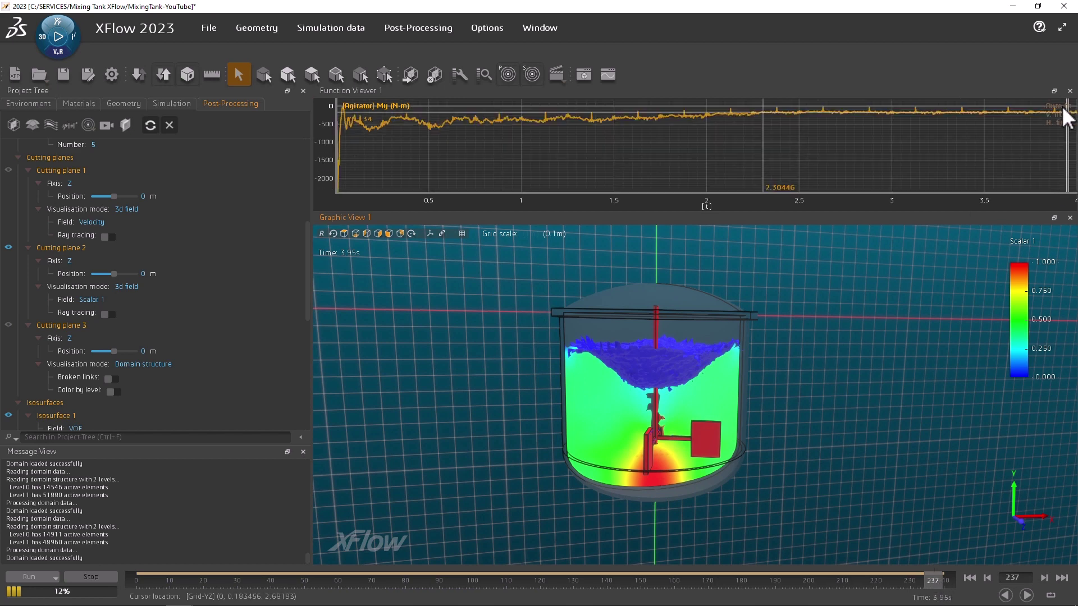
scroll(999, 121, "up", 3)
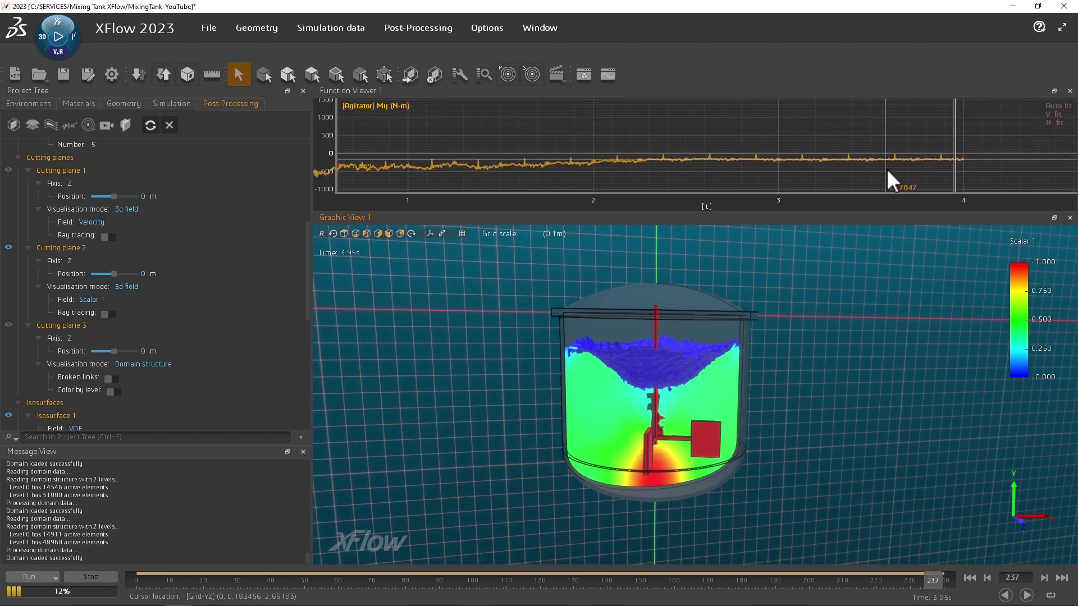
scroll(897, 158, "up", 2)
scroll(884, 155, "up", 2)
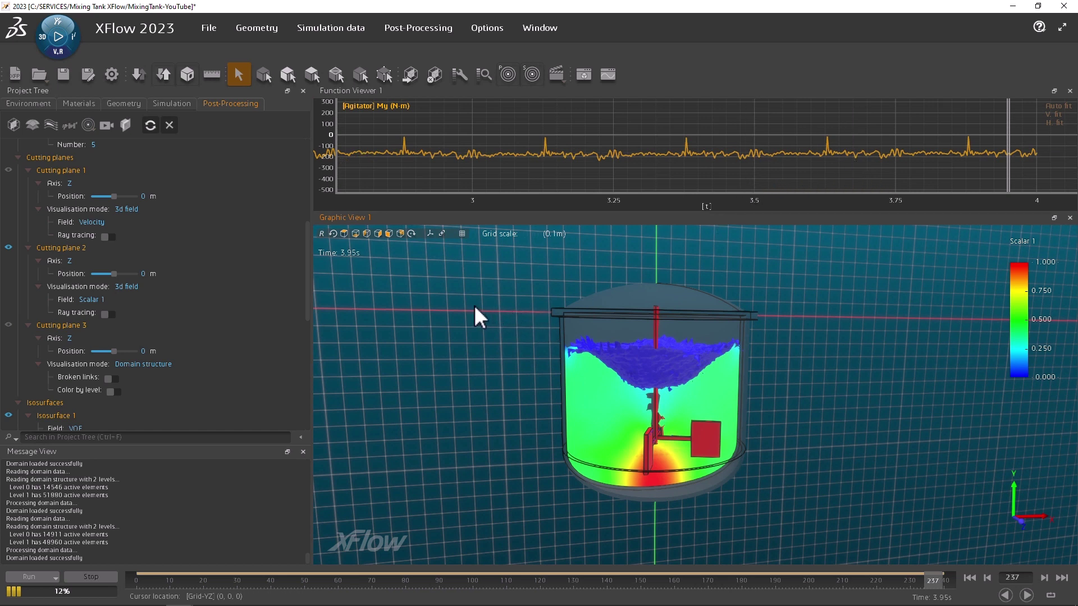
left_click(347, 28)
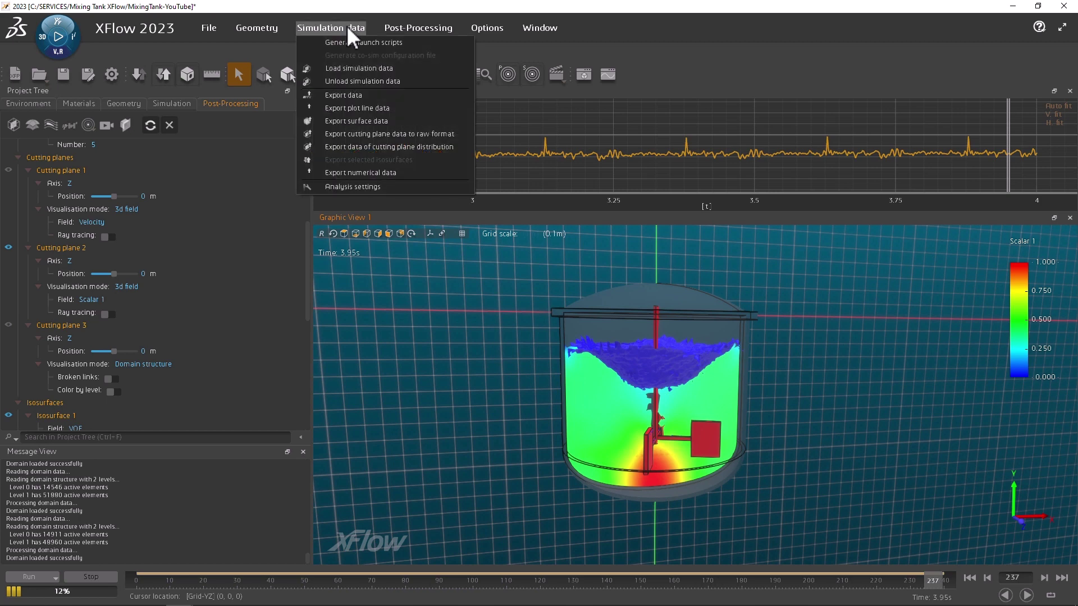
left_click(349, 173)
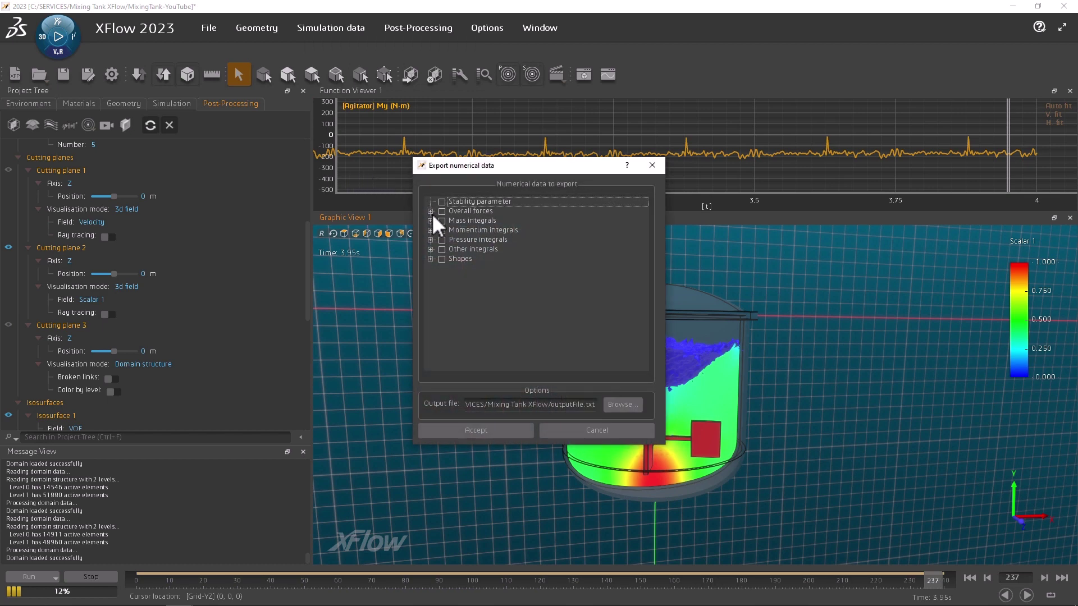
left_click(431, 259)
left_click(442, 268)
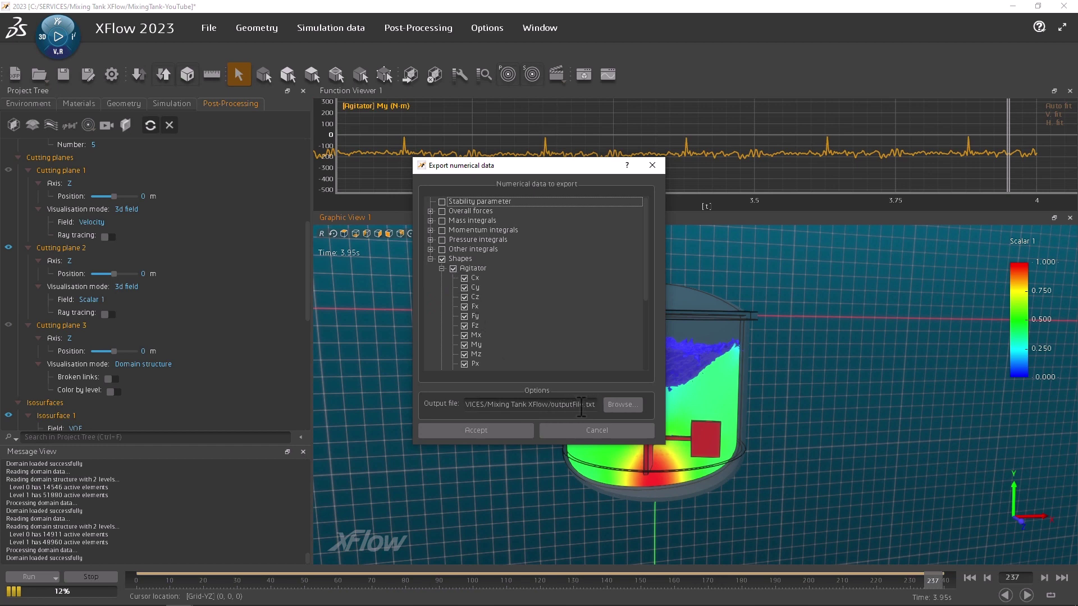
left_click(476, 430)
scroll(659, 399, "up", 2)
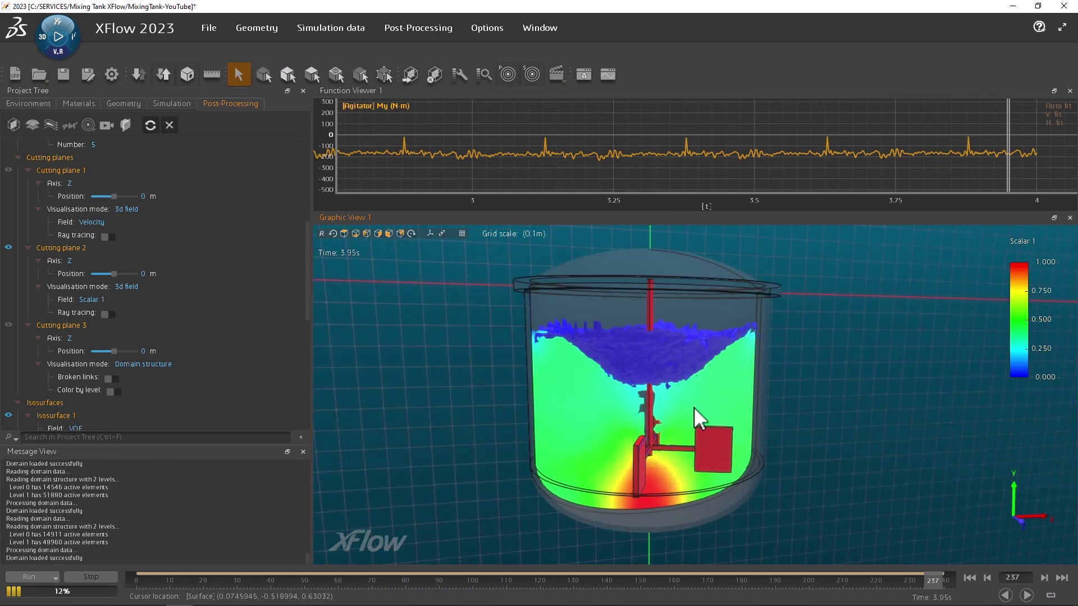
Step: Create the results animation with file base name 'mixing'
left_click(556, 75)
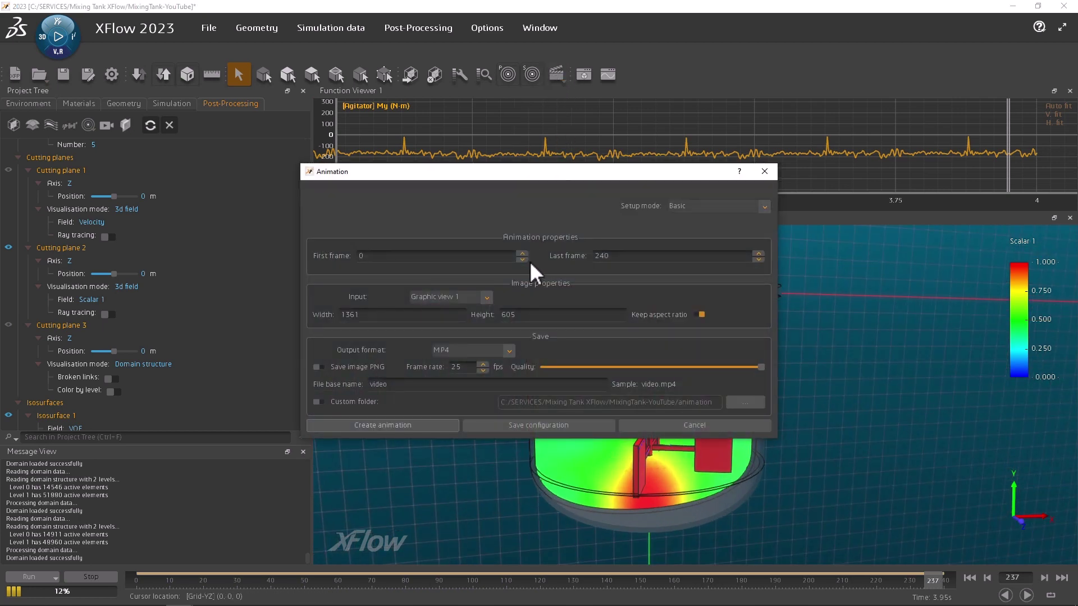
left_click_drag(468, 367, 430, 366)
left_click_drag(426, 385, 359, 384)
type("mixing")
left_click(414, 425)
left_click(529, 315)
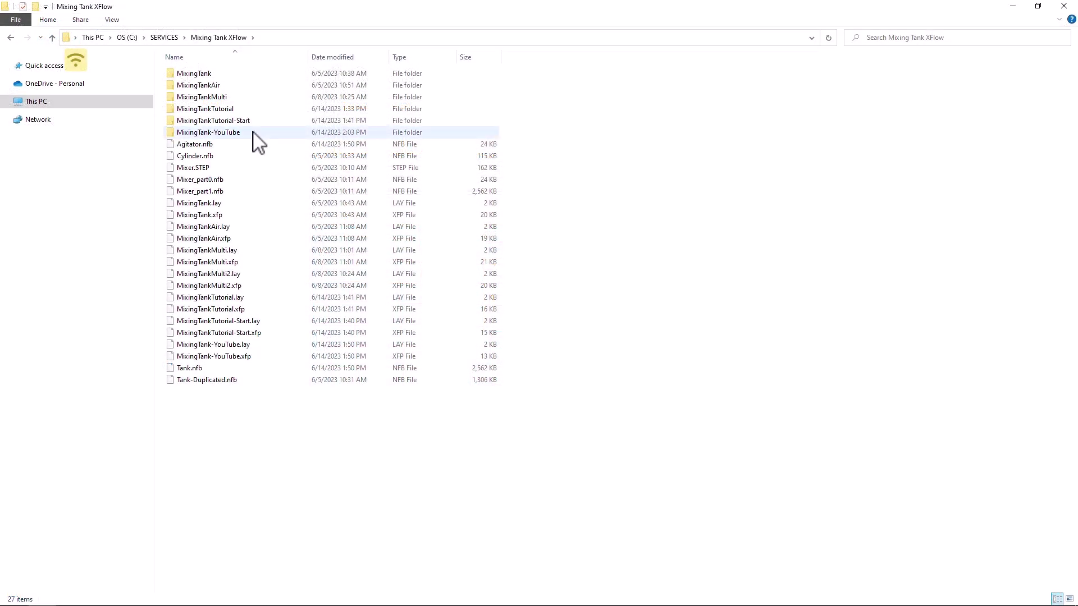
Step: Play mixing.mp4 from the MixingTank-YouTube animation folder
double_click(253, 133)
double_click(225, 73)
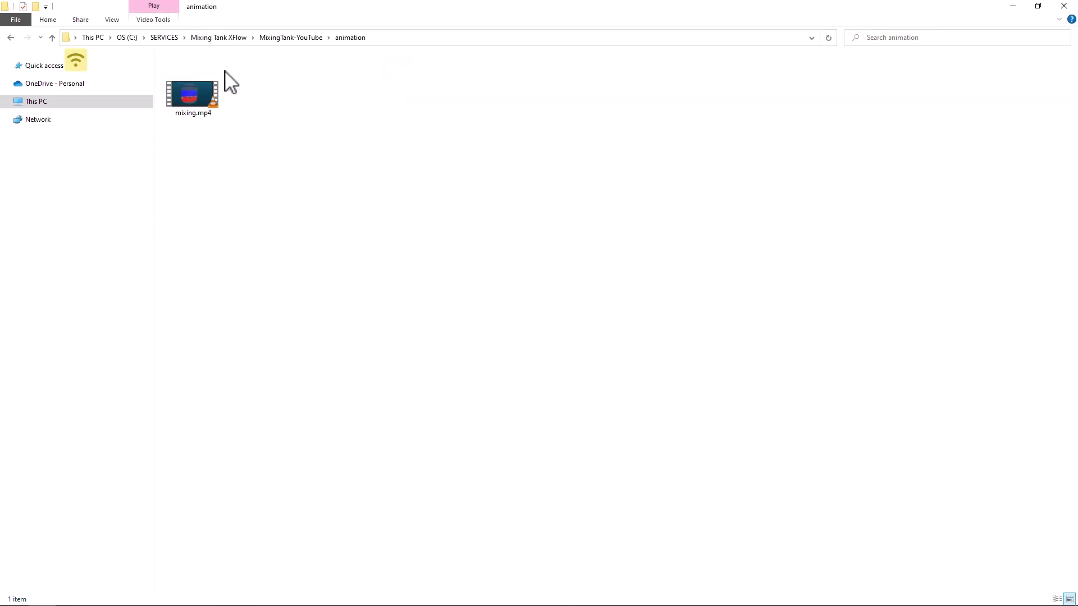
double_click(196, 88)
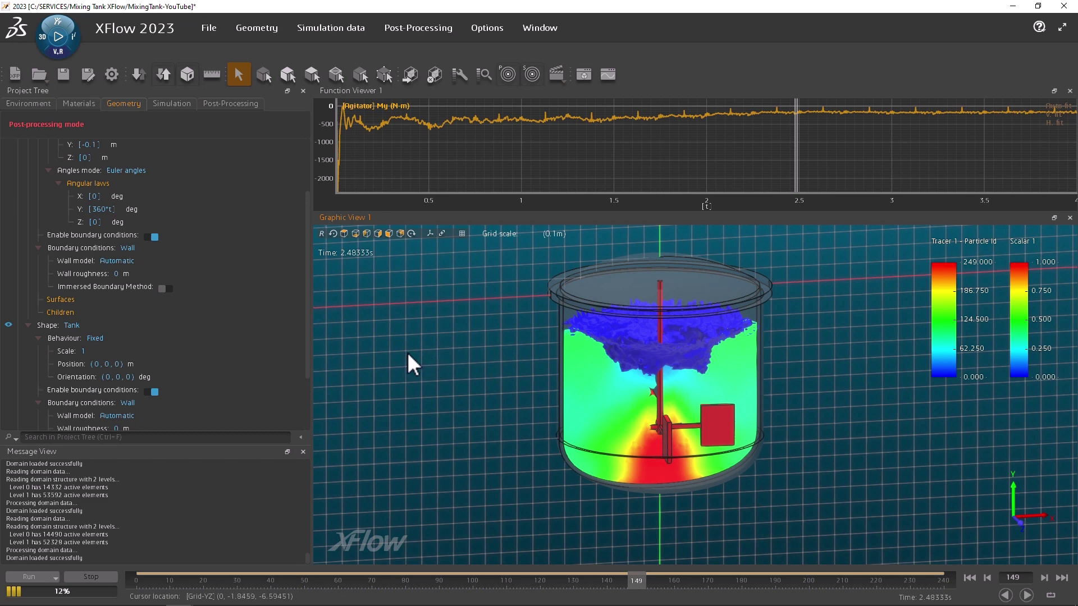
Step: Start a new cylinder from Geometry > Create Object > Cylinder
left_click(227, 103)
scroll(166, 260, "up", 6)
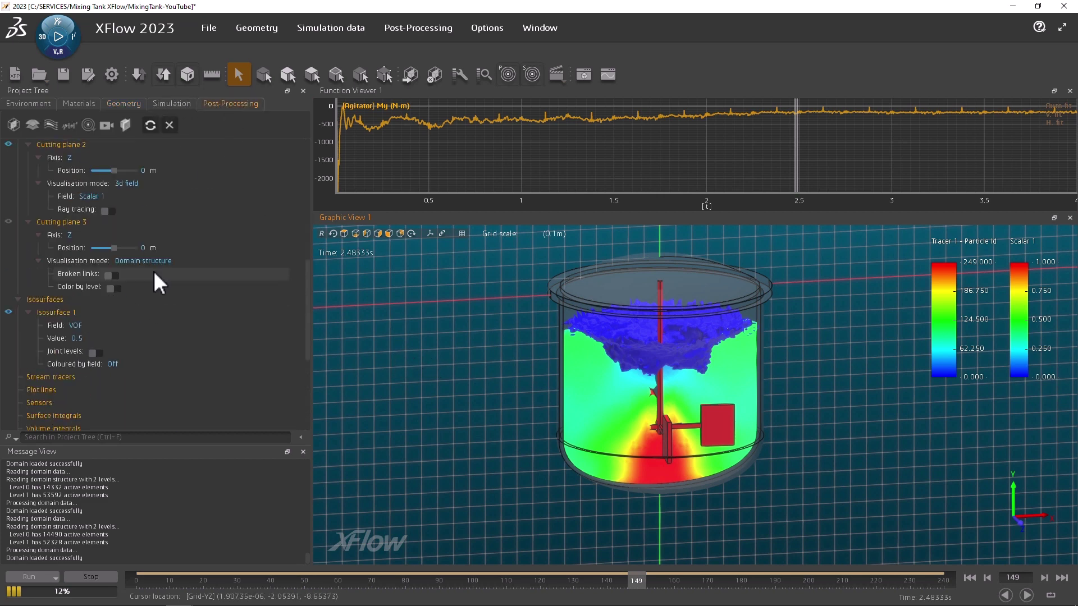
left_click(260, 25)
mouse_move(268, 39)
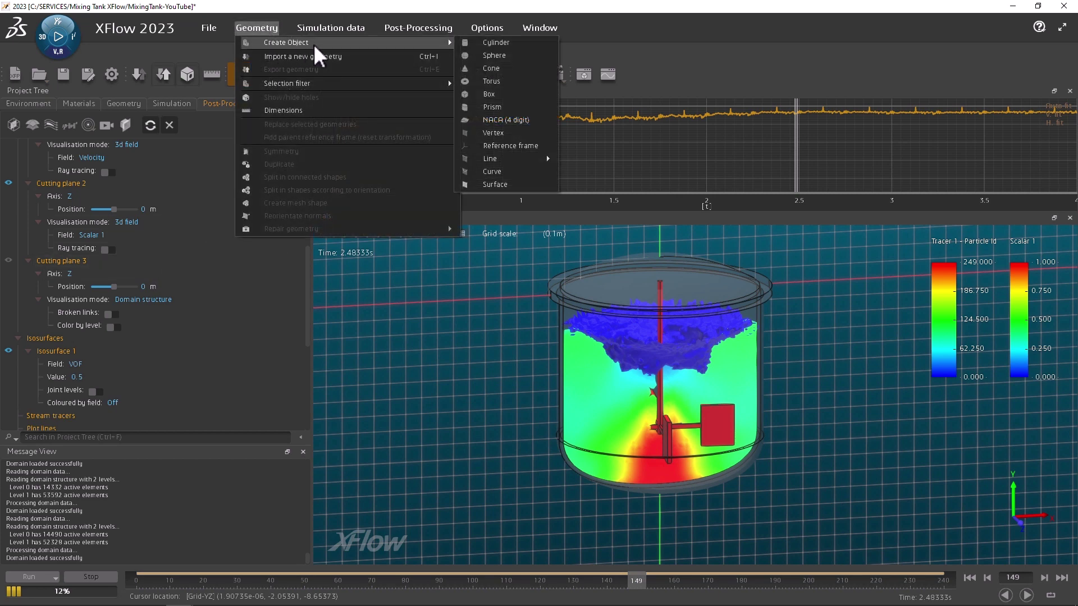
left_click(491, 45)
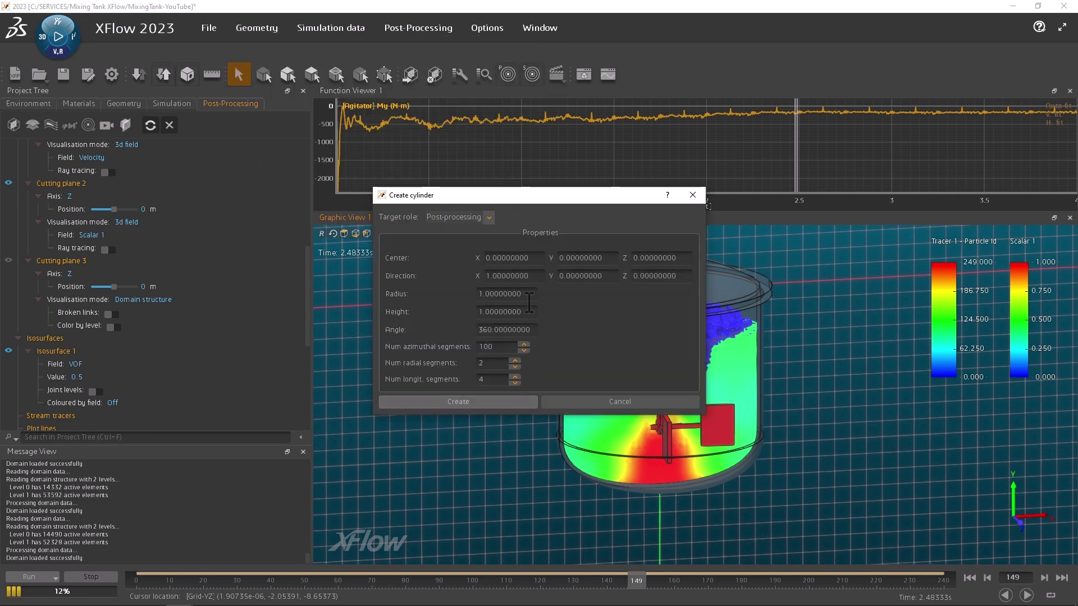
Step: Enter cylinder radius 0.1, height 0.1 and direction X 0
left_click_drag(525, 294, 421, 296)
type("0.1")
left_click_drag(525, 312, 409, 309)
key("BackSpace")
type("0.1")
double_click(519, 276)
type("0")
double_click(561, 278)
Step: Create the cylinder with direction (0, 1, 0) and position it at (-0.3, 0, 0) m
type("1")
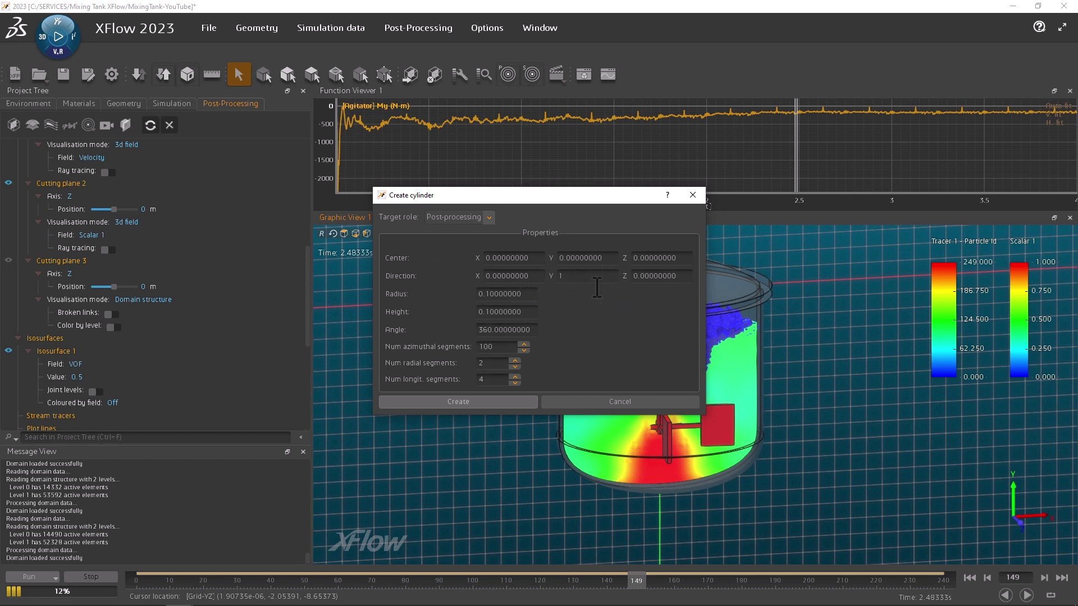
left_click(493, 396)
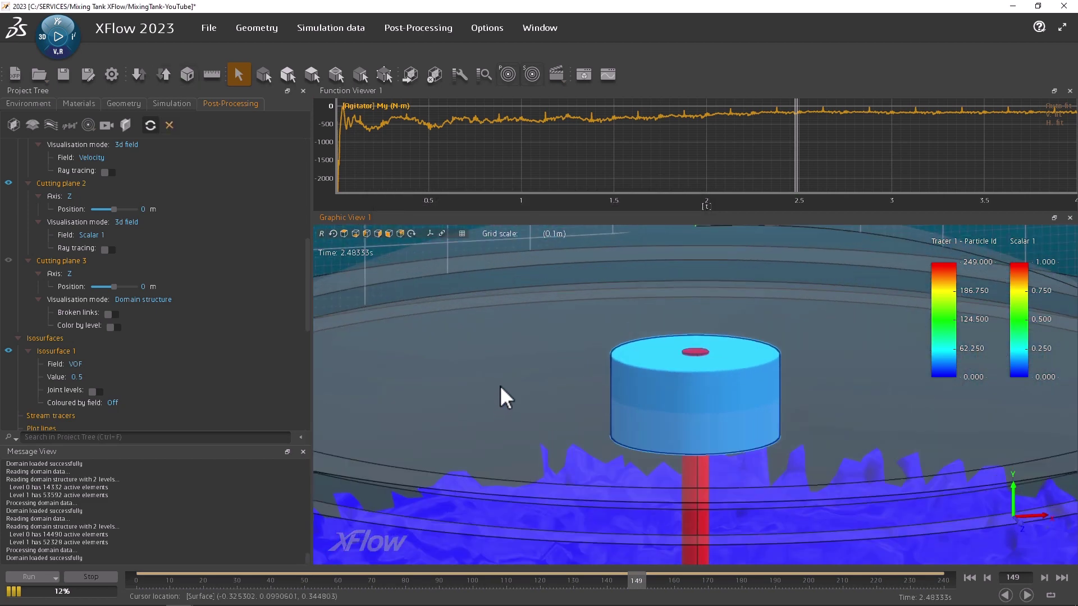
scroll(501, 388, "down", 2)
scroll(527, 356, "down", 3)
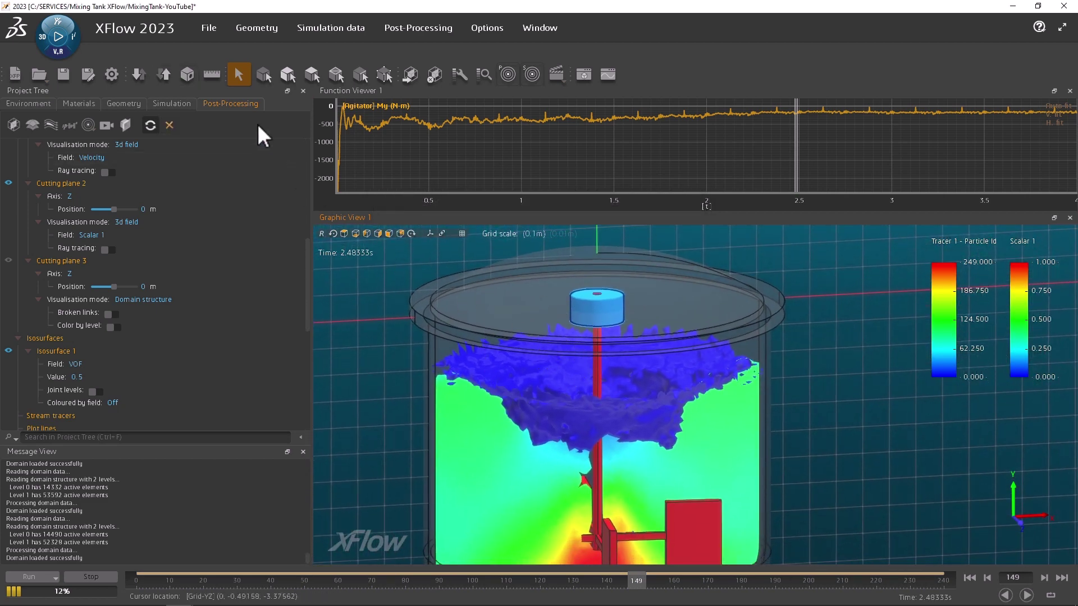
scroll(177, 312, "down", 6)
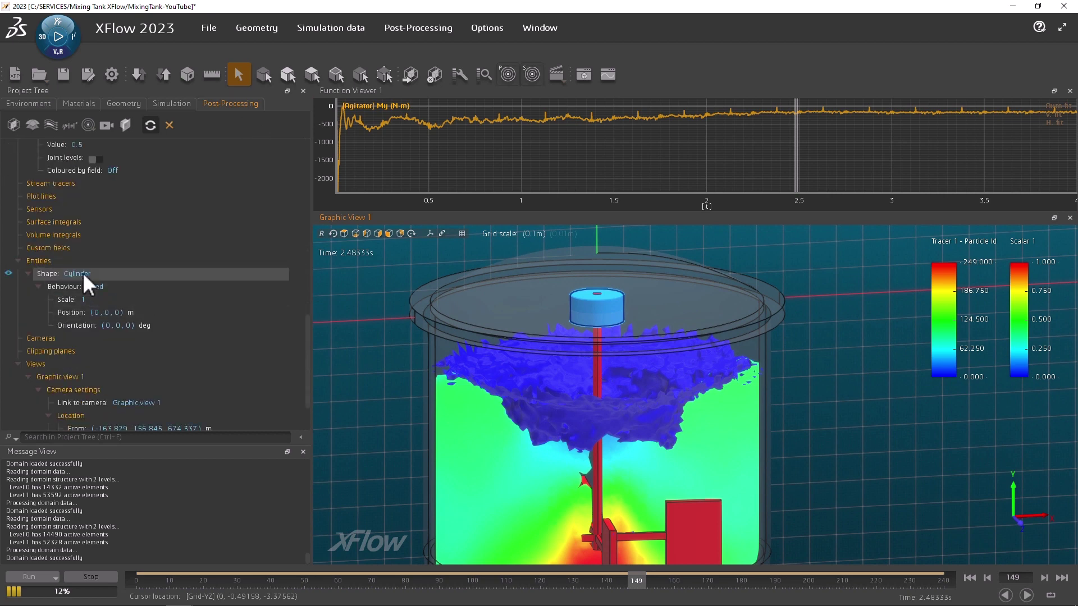
left_click(98, 311)
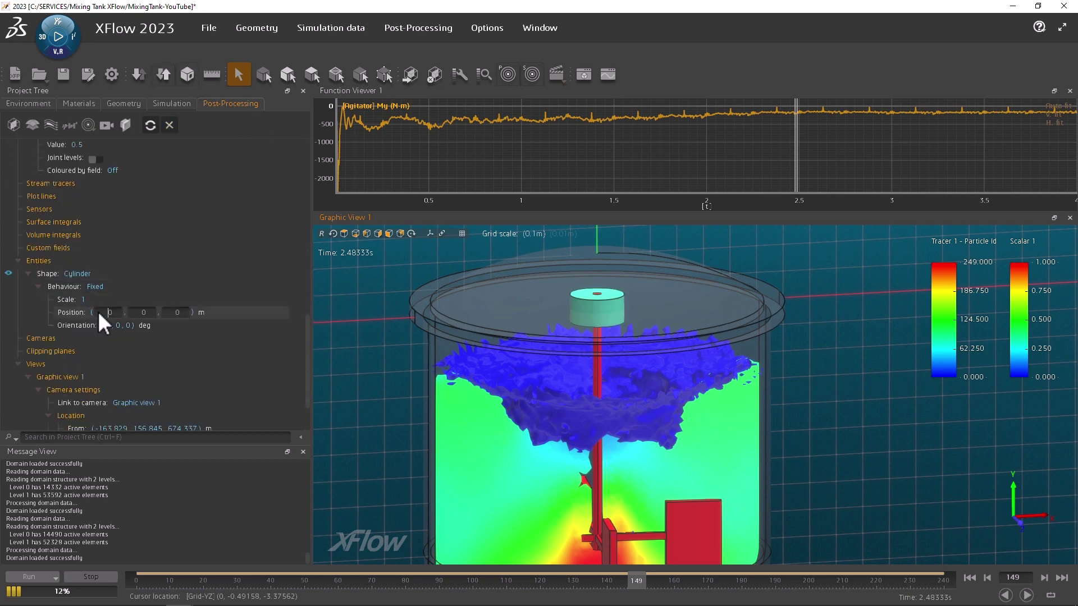
type("-0.3")
key("Return")
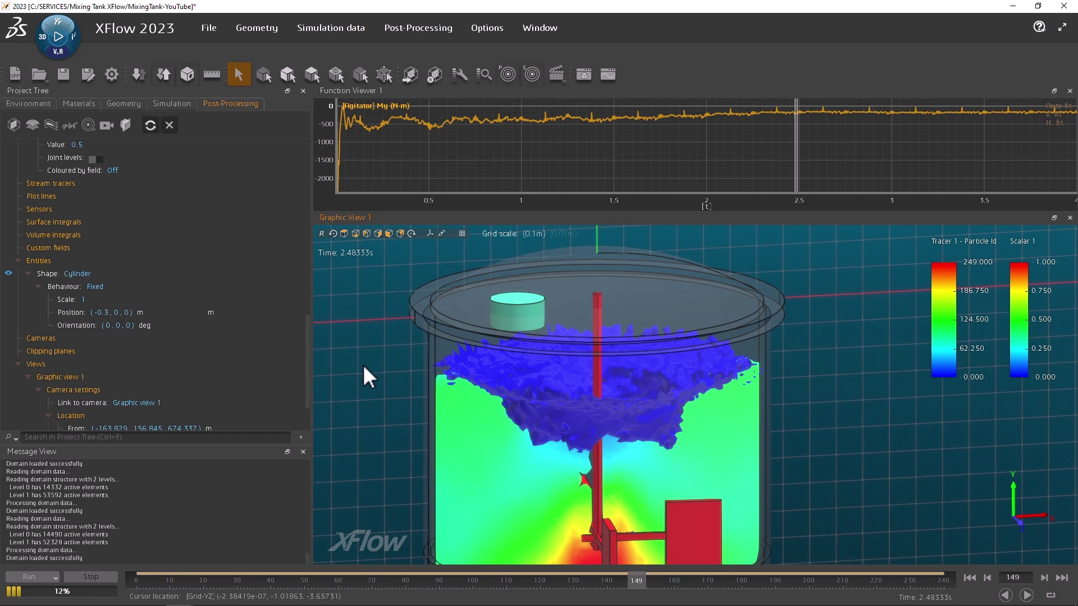
Step: Add a stream tracer releasing 50 tracers from the Cylinder at 500 particles/s
scroll(176, 326, "up", 5)
scroll(176, 325, "down", 3)
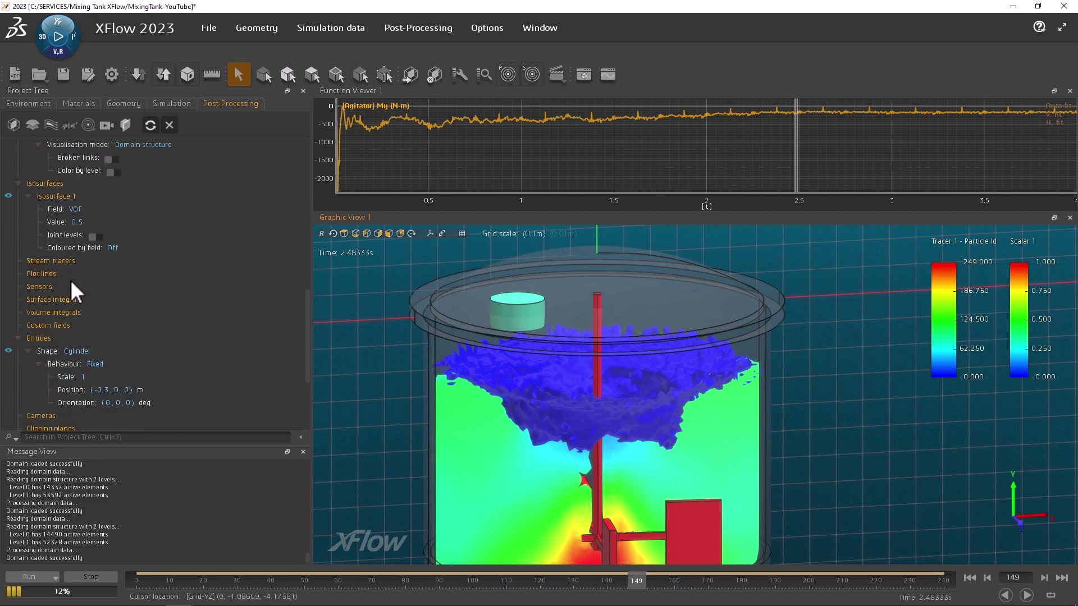
right_click(61, 261)
left_click(74, 265)
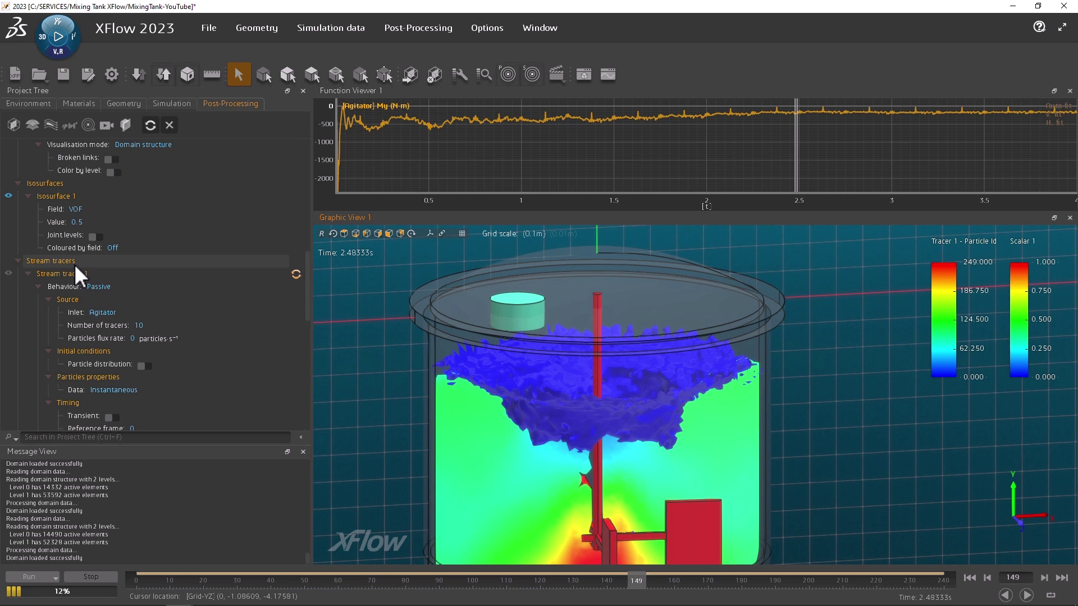
scroll(74, 265, "down", 3)
left_click(111, 234)
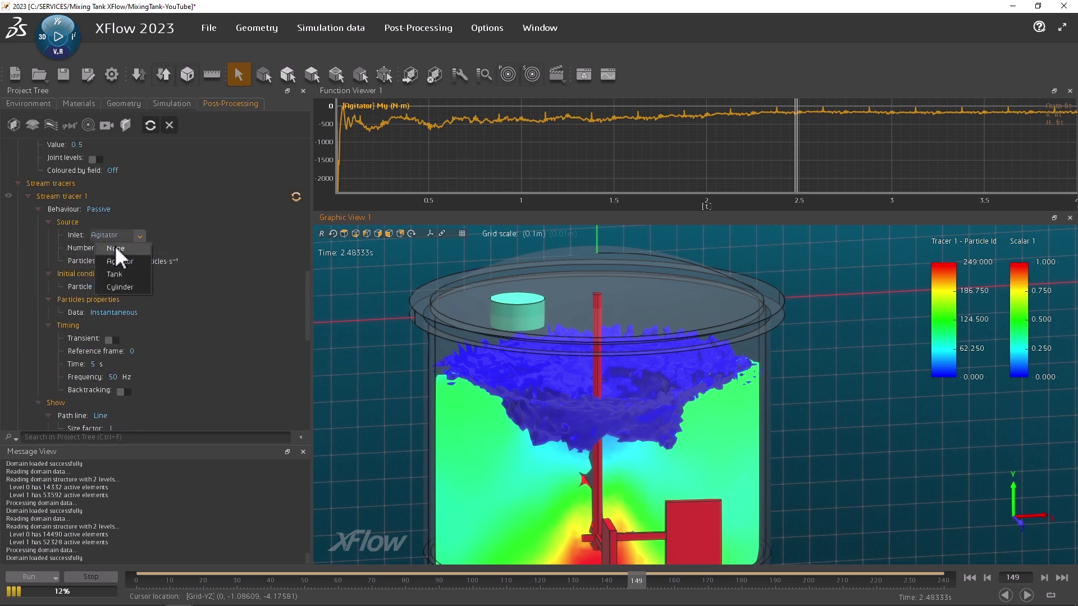
left_click(120, 287)
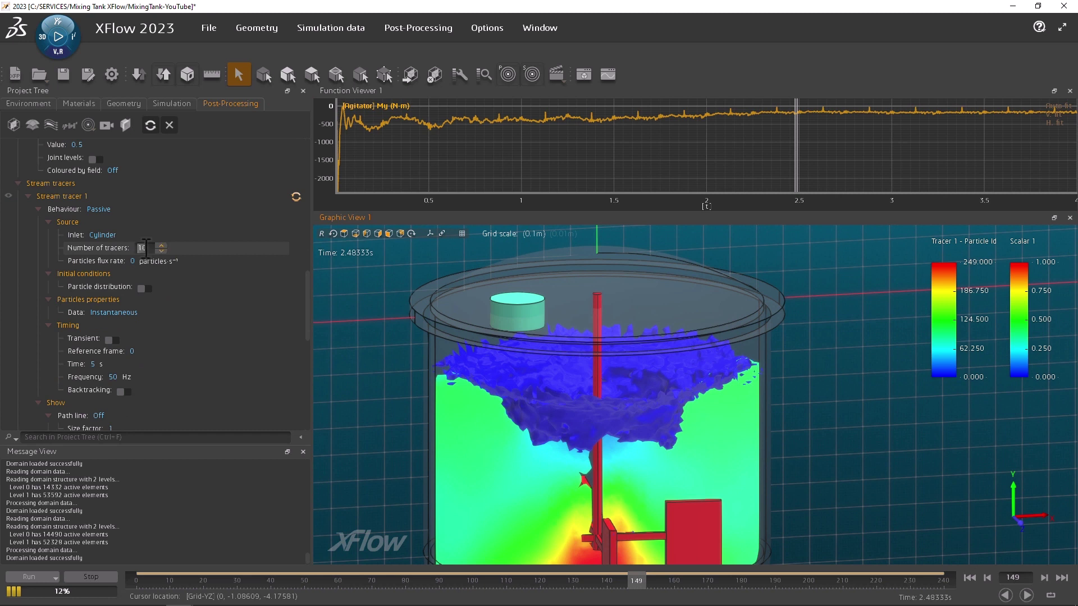
type("50")
left_click(139, 261)
type("500")
key("Return")
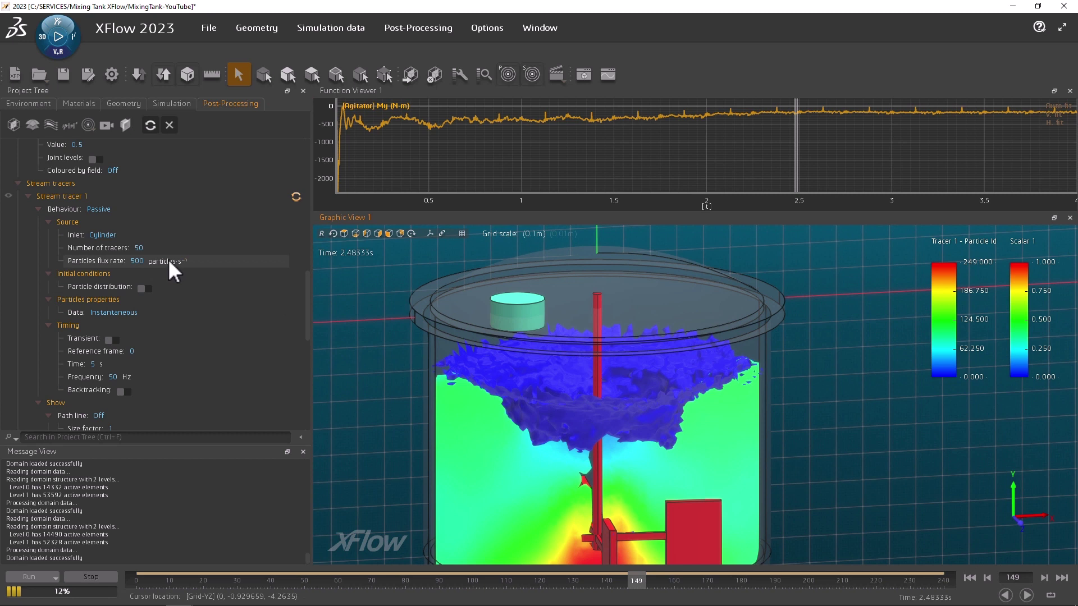
Step: Make the stream tracer transient, injecting from frame 120 to frame 240
left_click(108, 341)
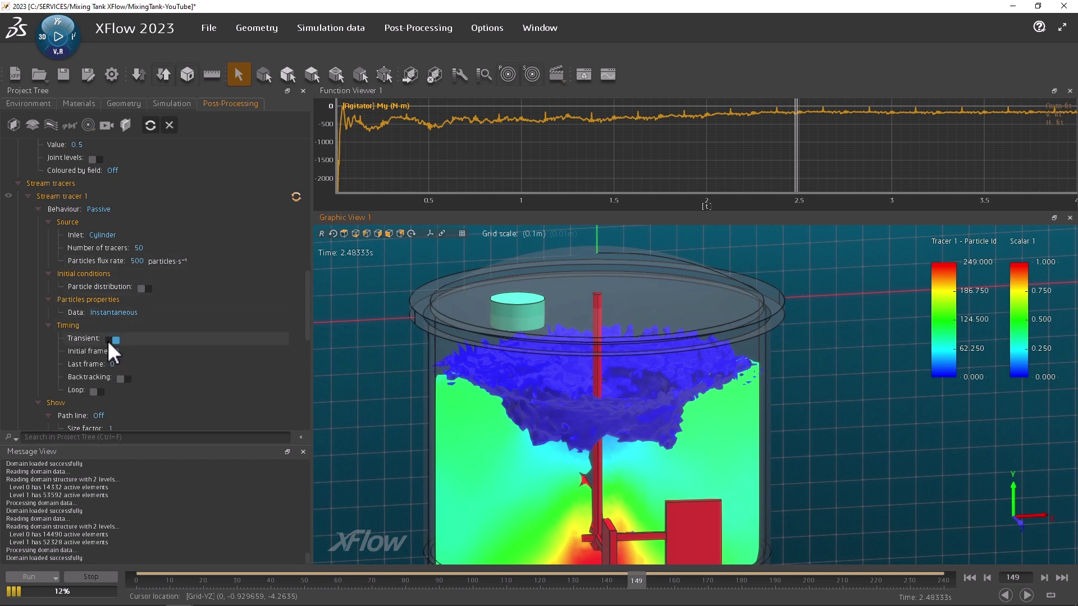
left_click_drag(630, 581, 805, 584)
type("120")
left_click(113, 363)
type("240")
key("Return")
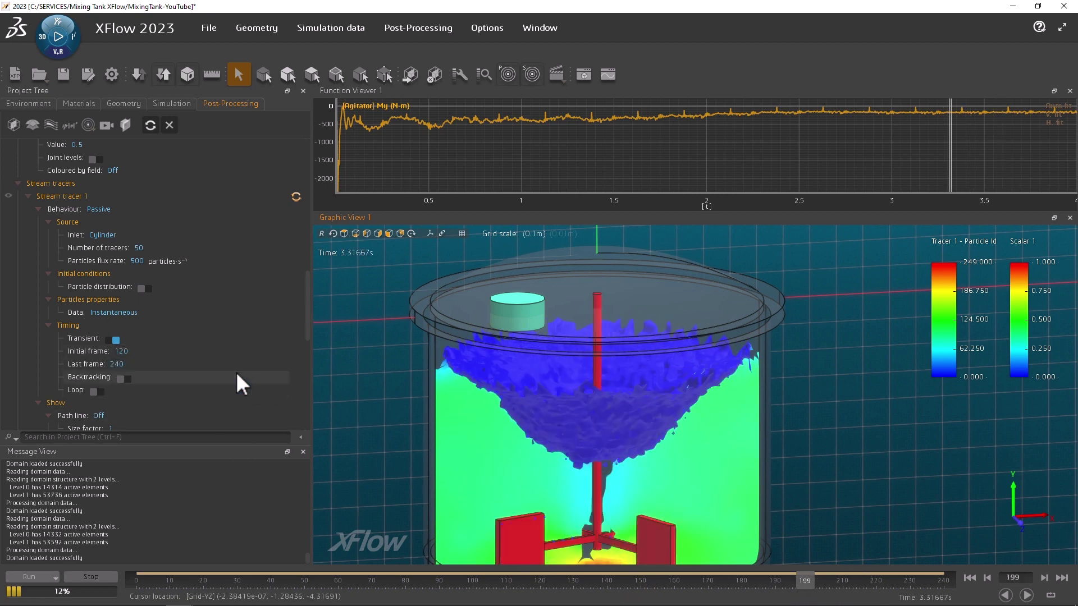
Step: Switch the tracer behaviour to DPM with Y velocity -5 m/s and Y acceleration -9.81 m/s²
left_click(104, 209)
left_click(113, 235)
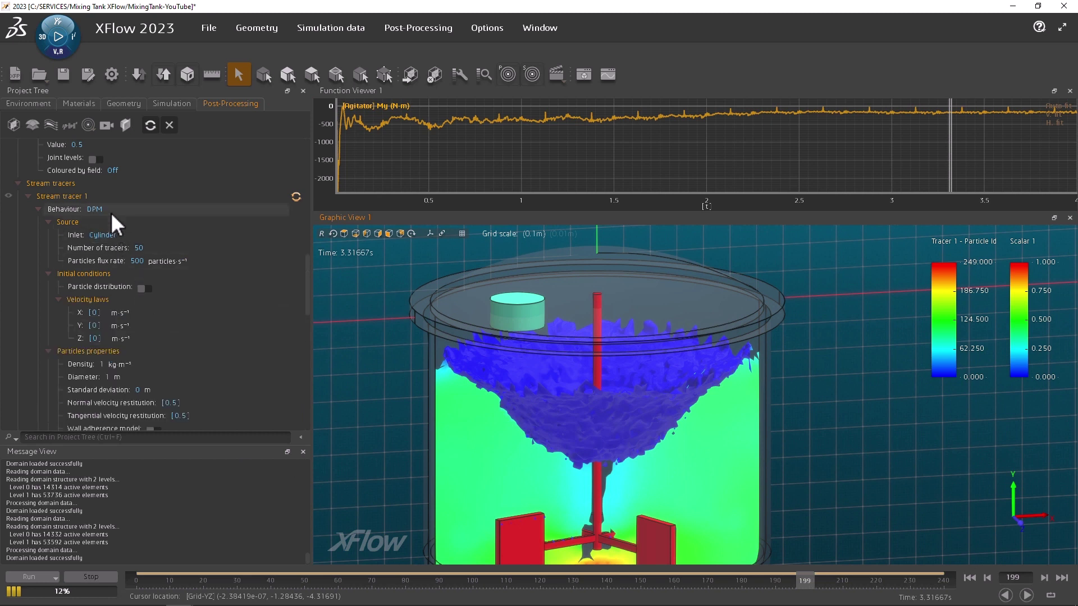
scroll(113, 231, "down", 2)
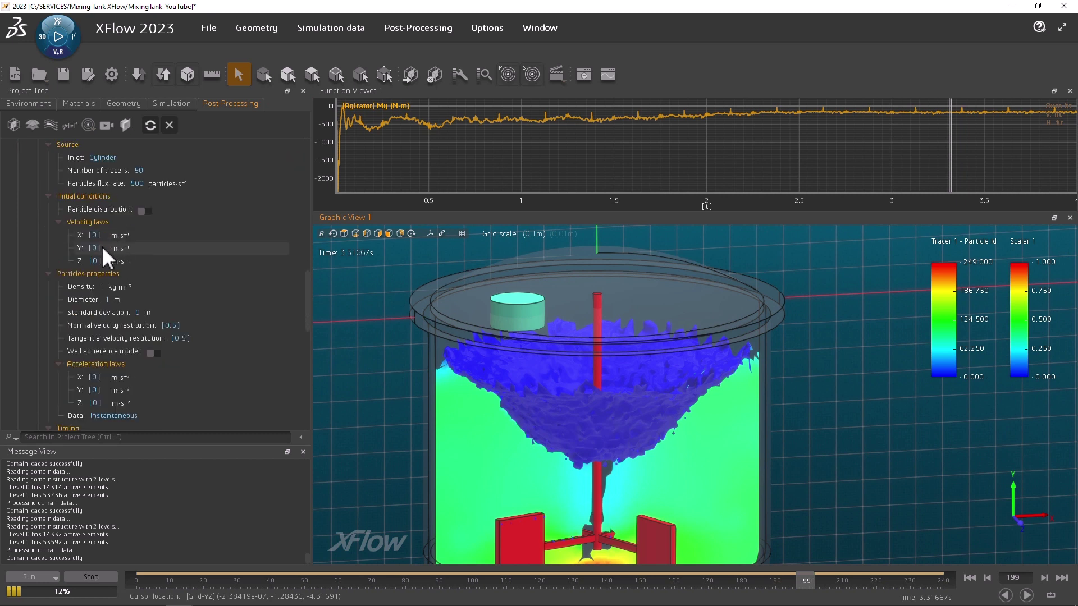
left_click(94, 248)
type("-5")
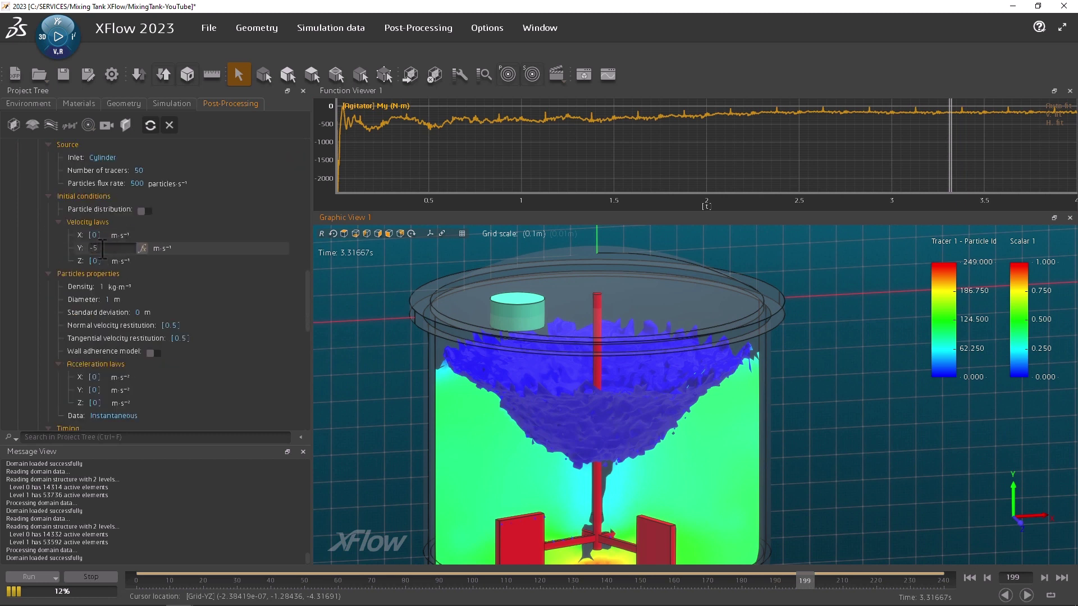
left_click(94, 390)
type("-9.81")
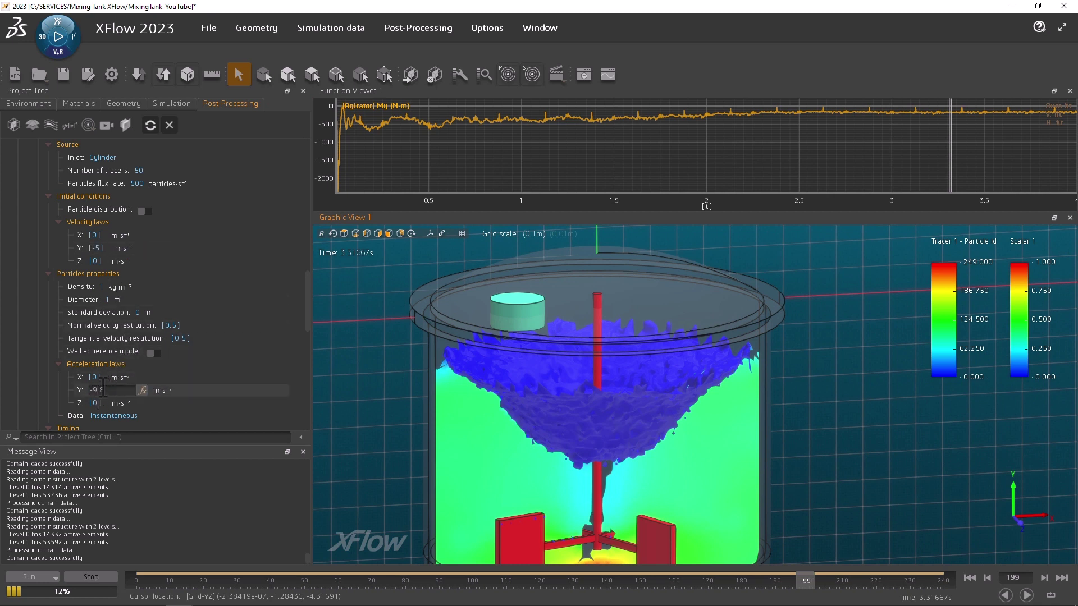
left_click(351, 382)
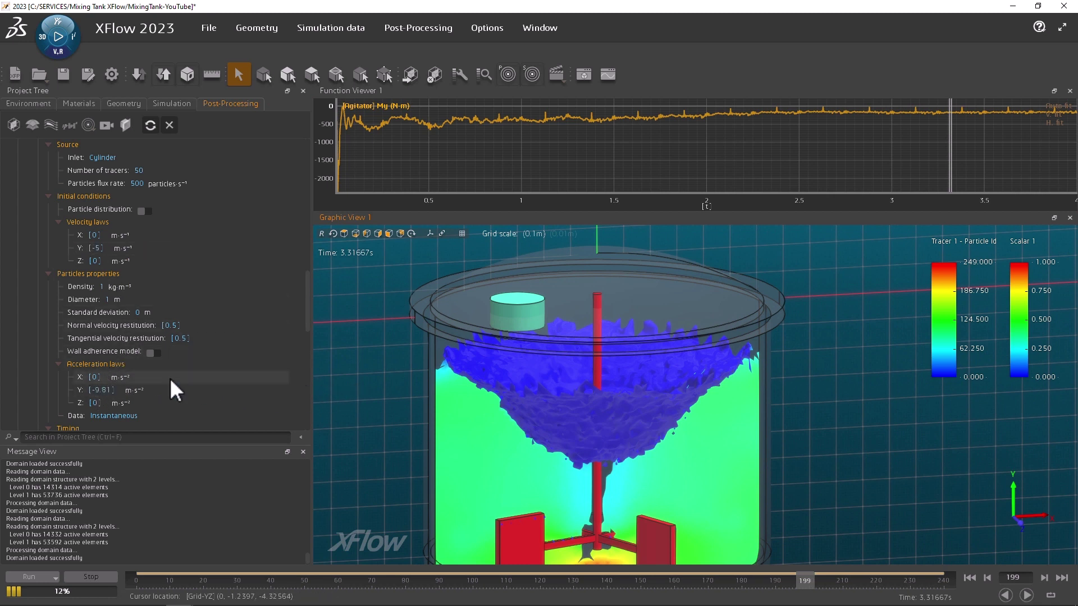
Step: Set the particle density to 1500 kg/m³ and diameter to 0.001 m
left_click(106, 288)
type("500")
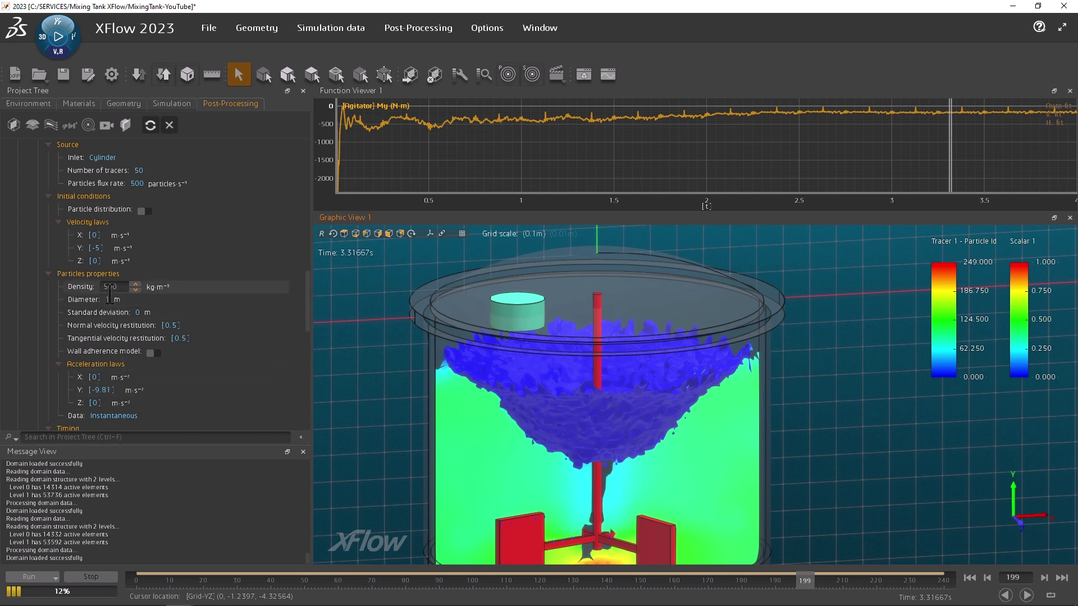
left_click(109, 300)
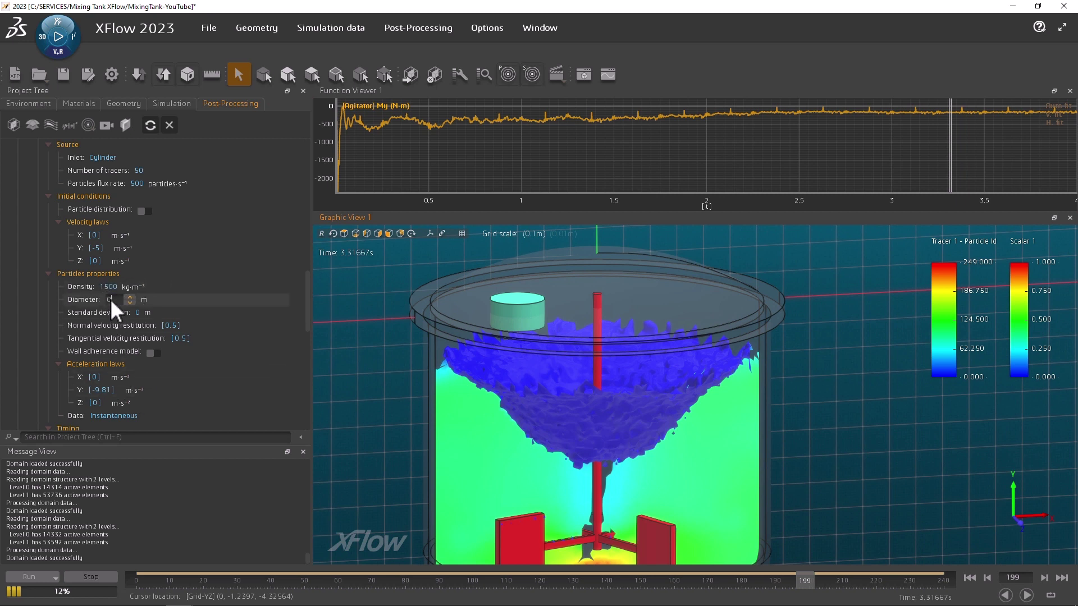
type("0.001")
key("Return")
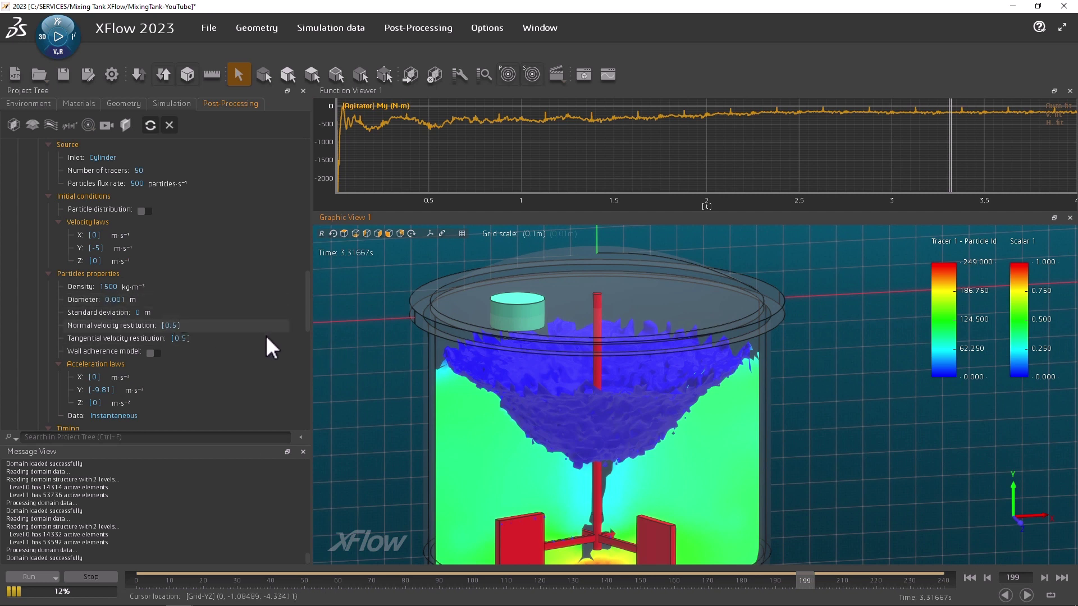
scroll(265, 336, "up", 1)
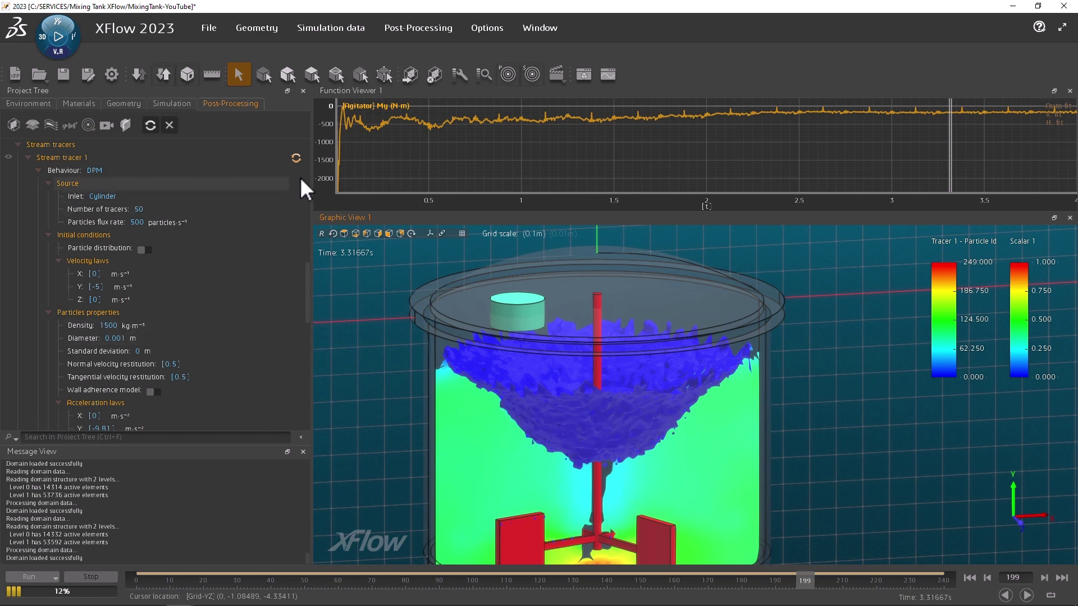
Step: Compute Stream tracer 1 and scrub the timeline to view the DPM particles in the tank
left_click(295, 157)
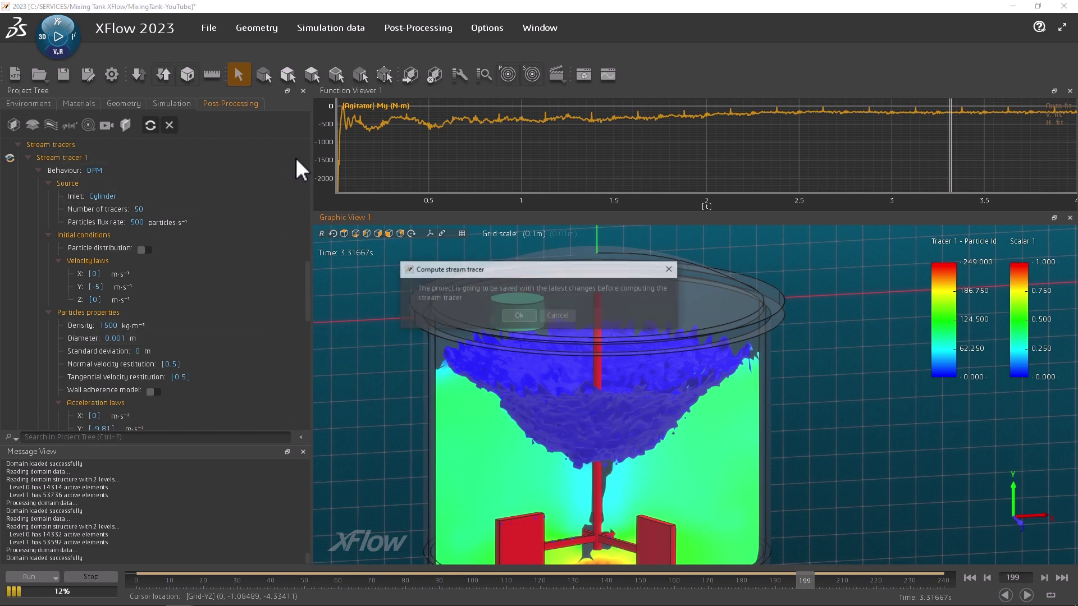
left_click(519, 316)
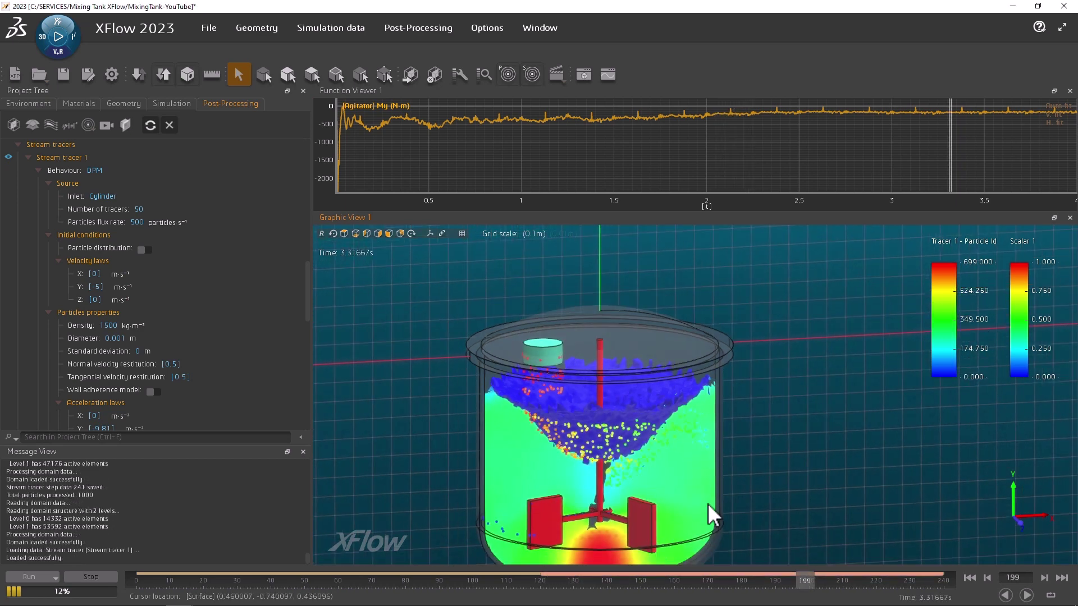
left_click_drag(804, 577, 853, 591)
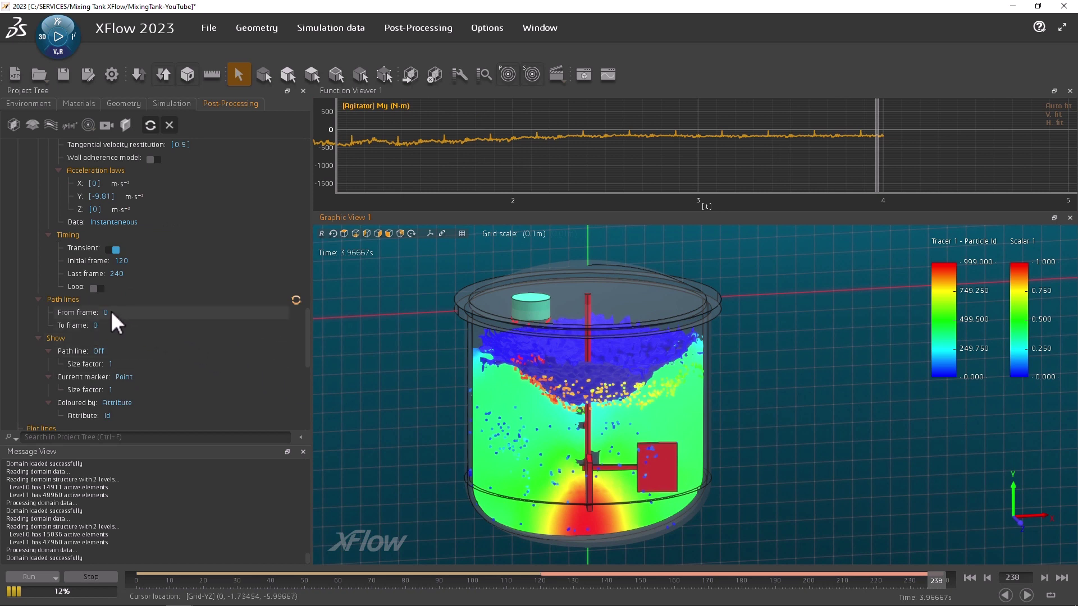
Step: Show path lines from frame 120 to 240 in Line style and refresh them
type("120")
left_click(99, 326)
type("240")
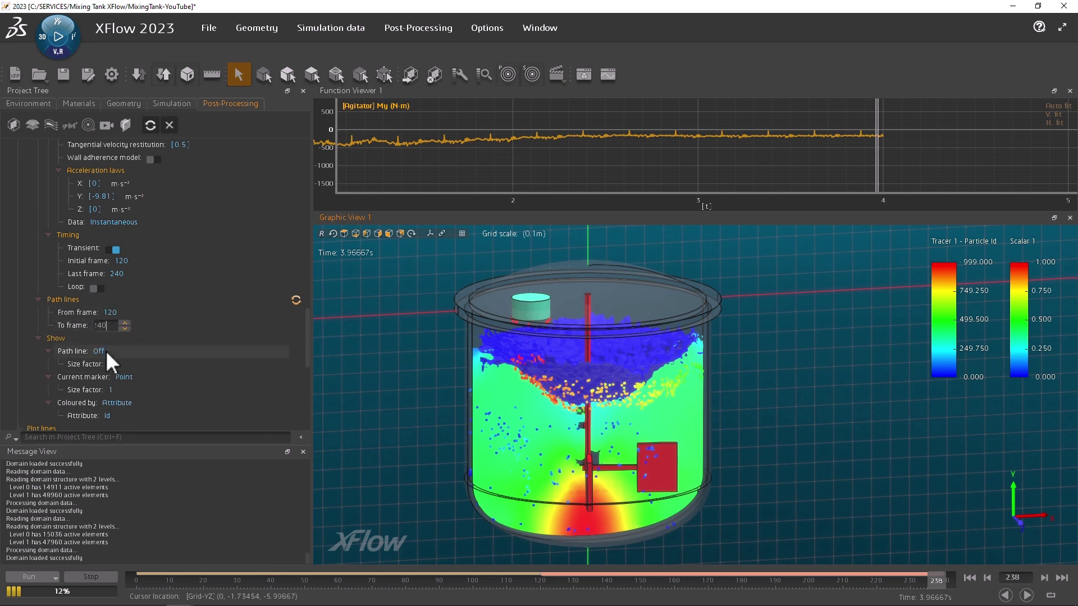
left_click(106, 350)
left_click(130, 379)
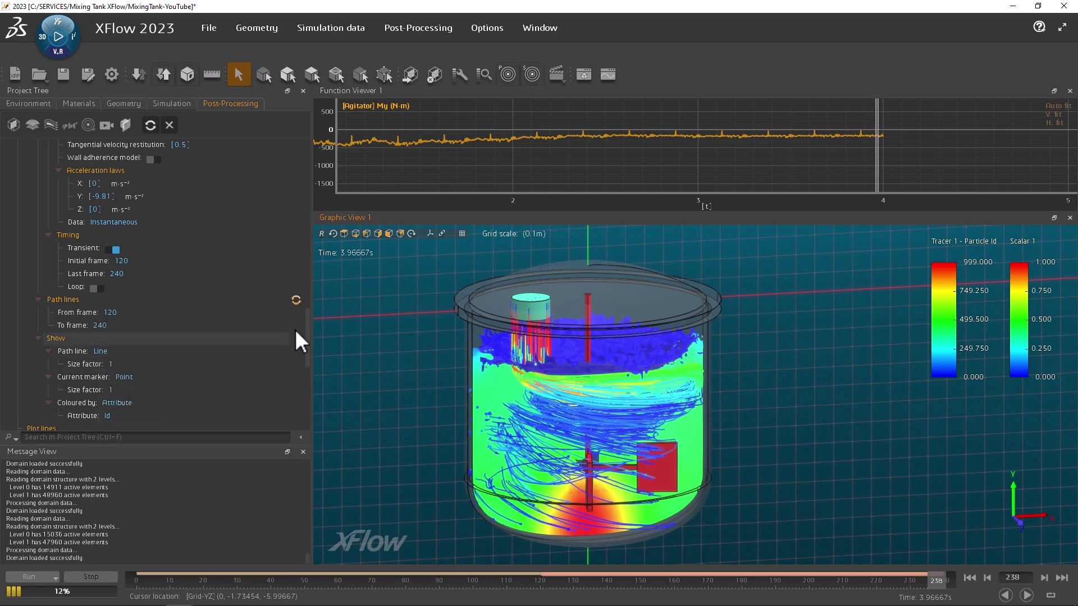
left_click(296, 300)
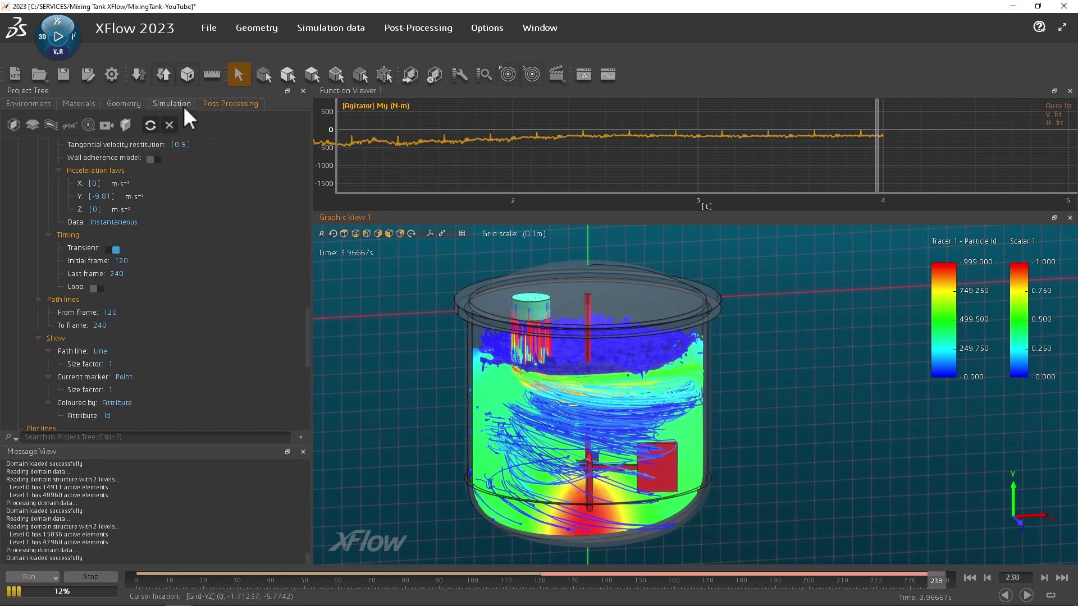
scroll(154, 295, "up", 10)
Step: Hide Isosurface 1 and Cutting plane 2, then view the tank from lower
left_click(8, 234)
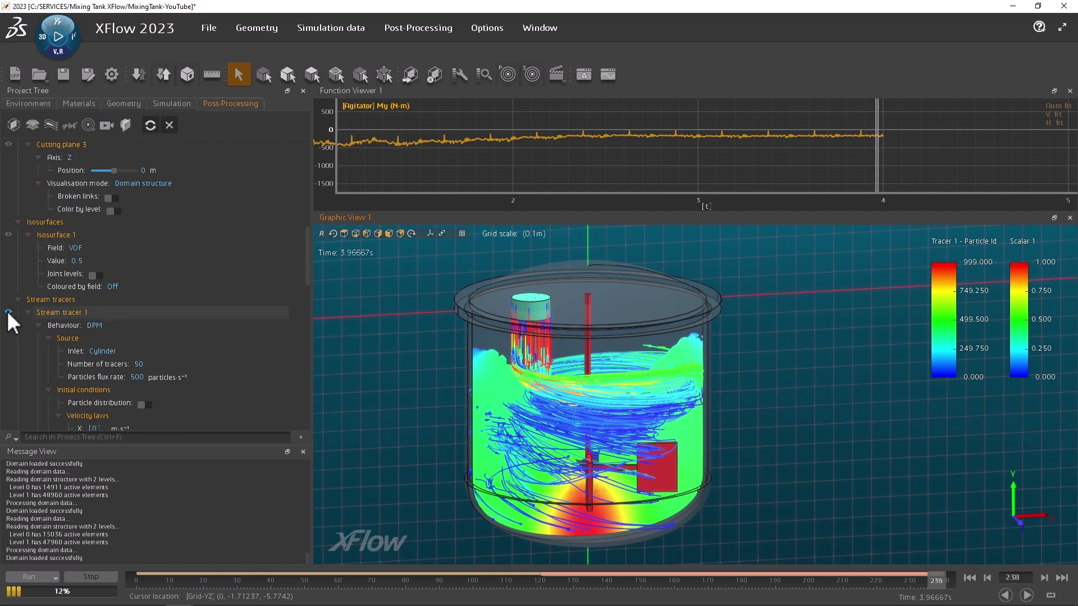
scroll(11, 253, "up", 3)
left_click(9, 183)
left_click_drag(429, 442, 566, 375)
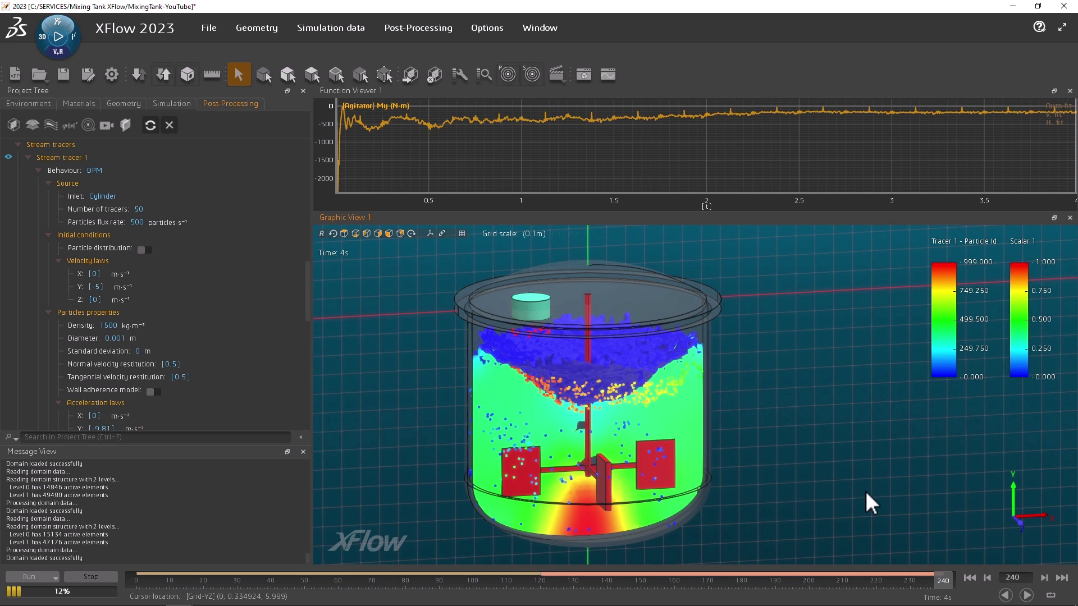
Step: Review the Simulation settings: 4 s run time and fixed 0.002 s time step
left_click(177, 104)
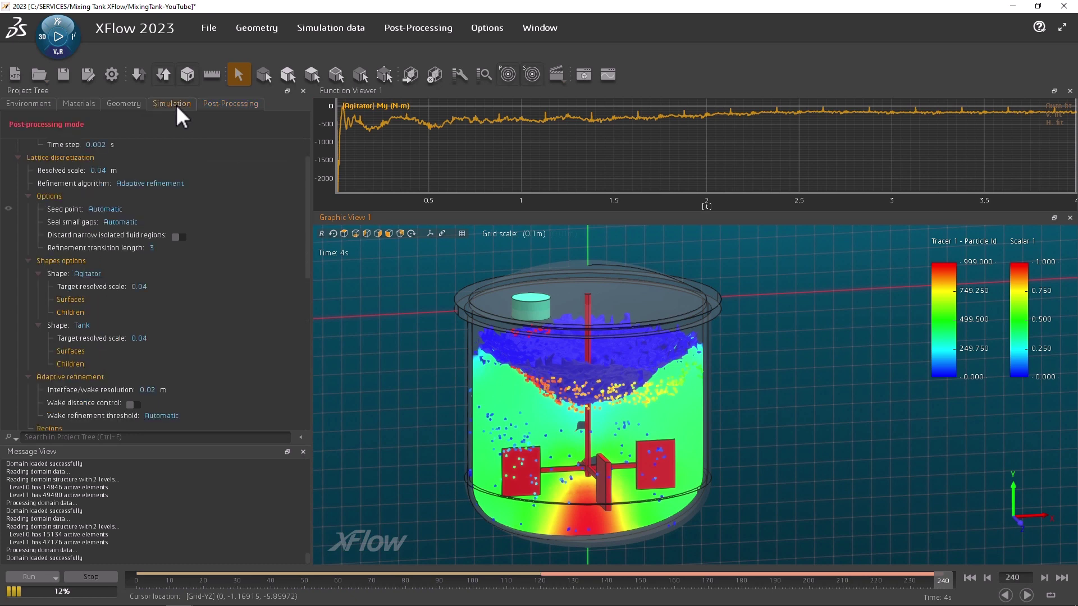
scroll(180, 180, "up", 1)
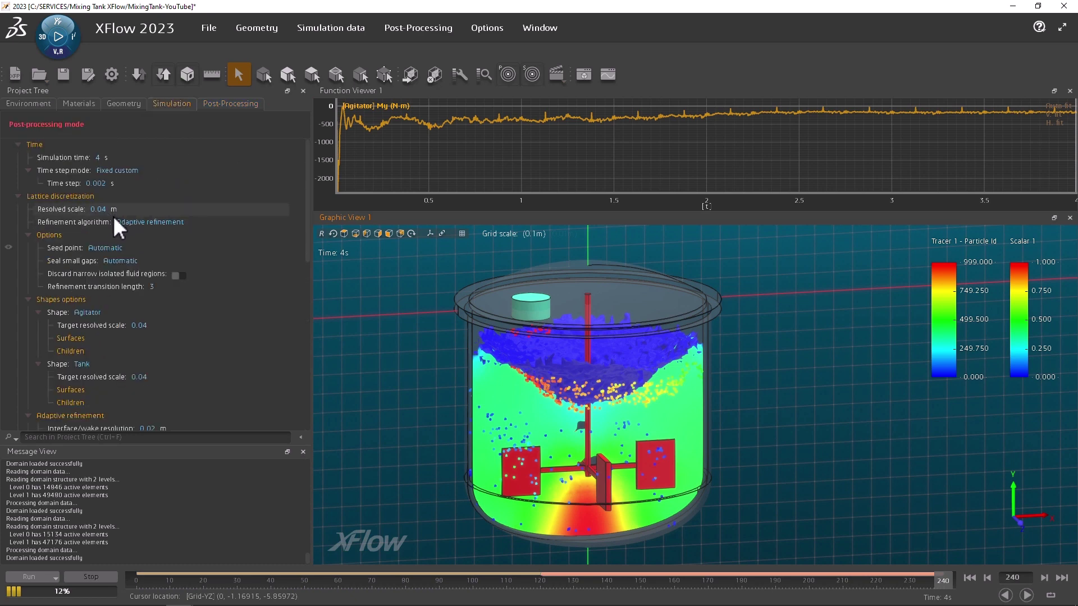
scroll(148, 256, "down", 1)
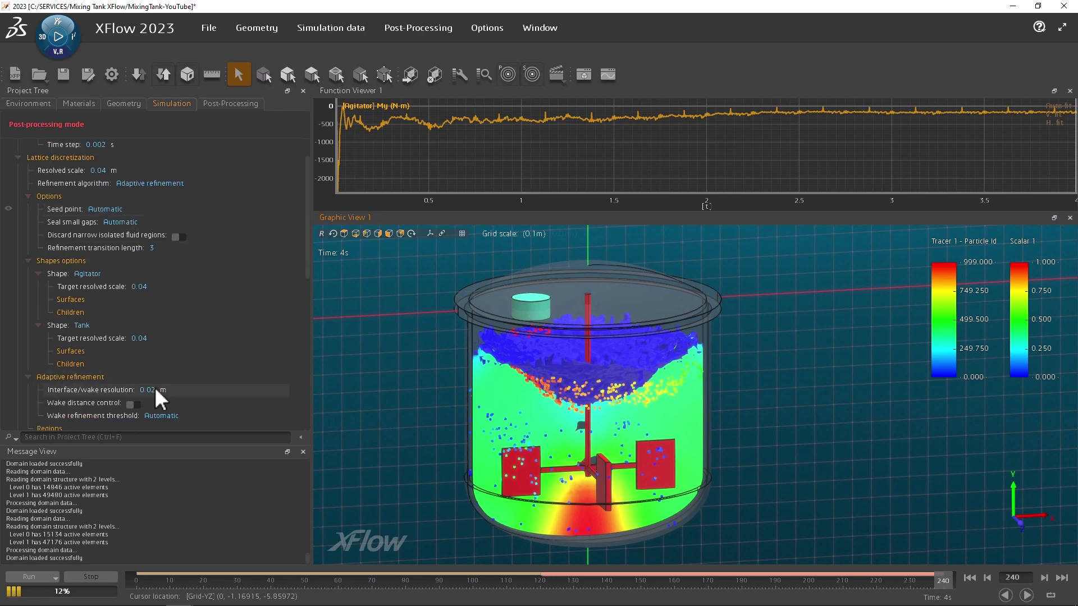
scroll(160, 387, "up", 1)
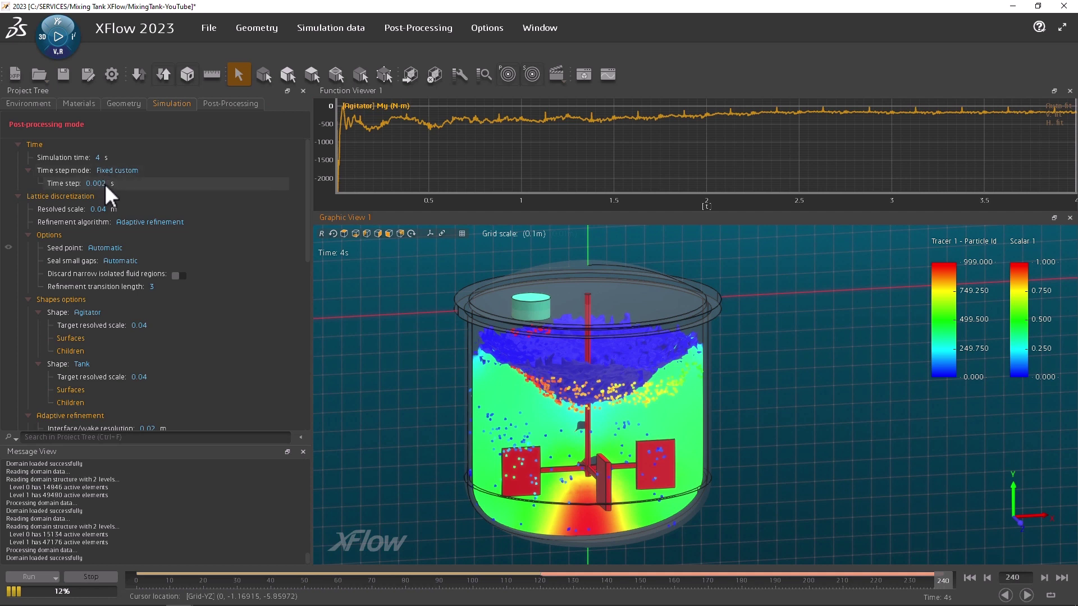
Step: Plot the Stability parameter in a new function viewer docked beside Function Viewer 1
left_click(609, 76)
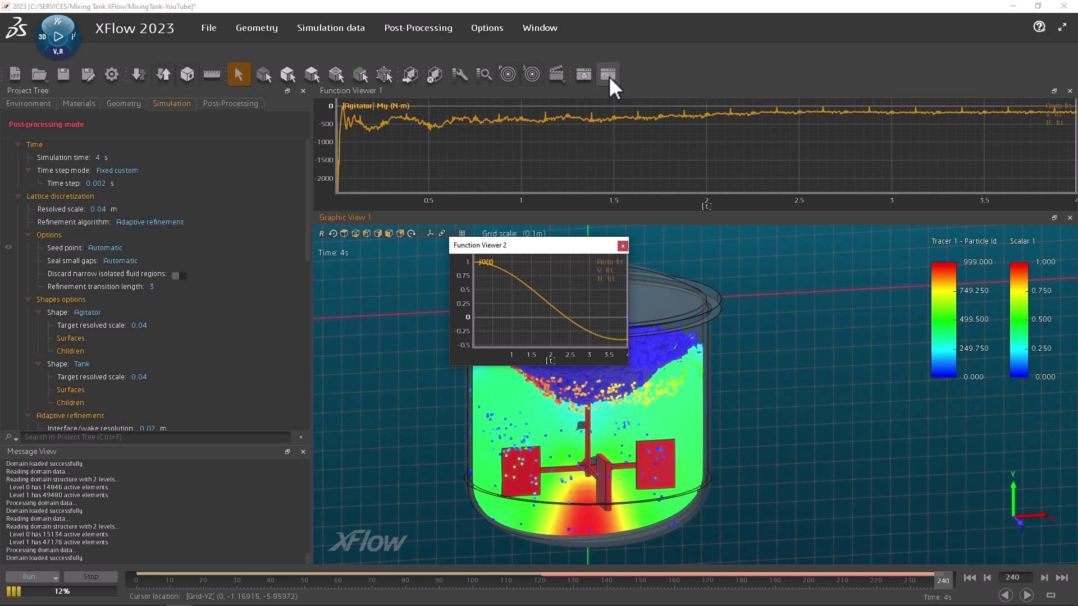
right_click(538, 293)
left_click(553, 301)
left_click_drag(543, 249, 488, 132)
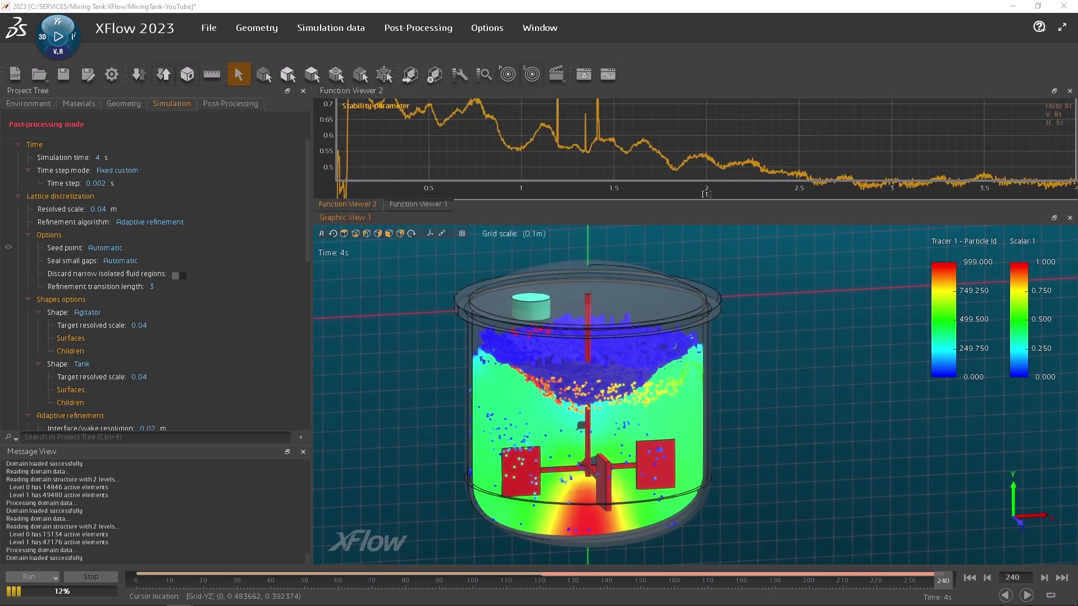
scroll(512, 131, "down", 3)
scroll(516, 132, "down", 5)
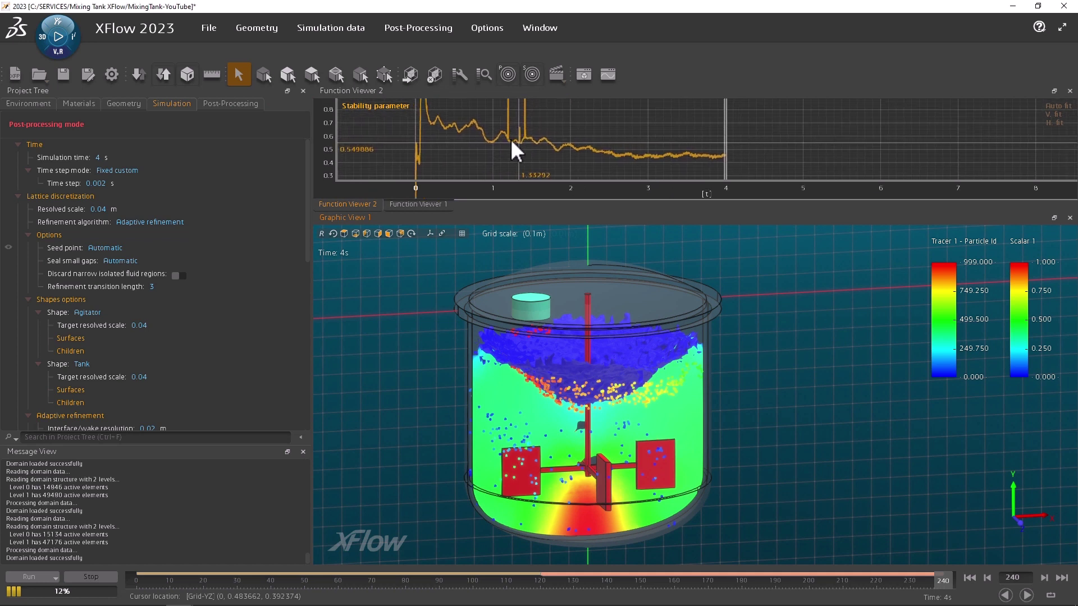
middle_click_drag(500, 145, 484, 163)
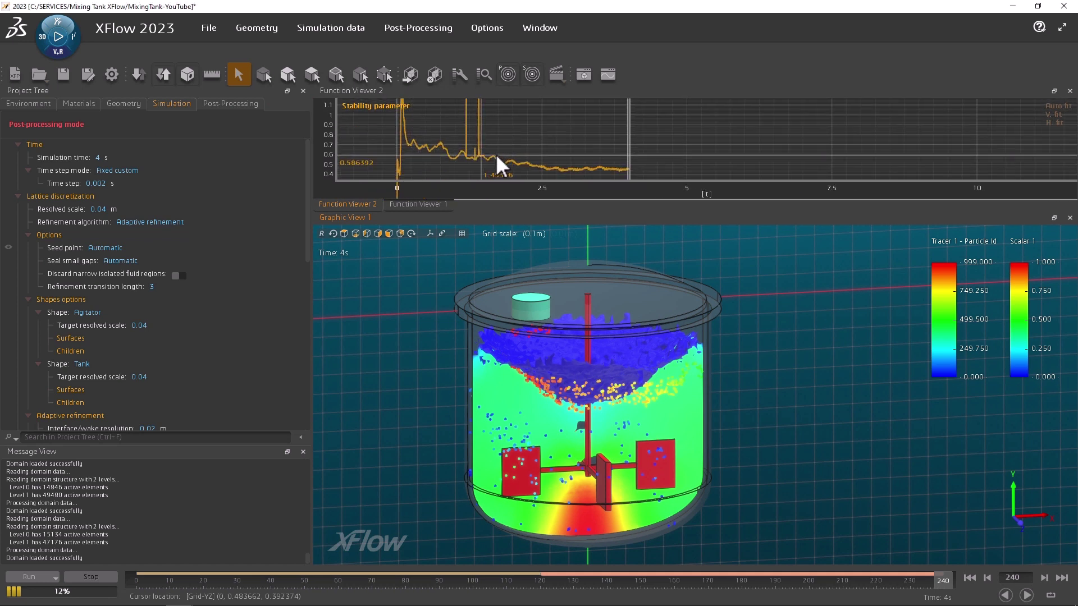
scroll(588, 140, "up", 5)
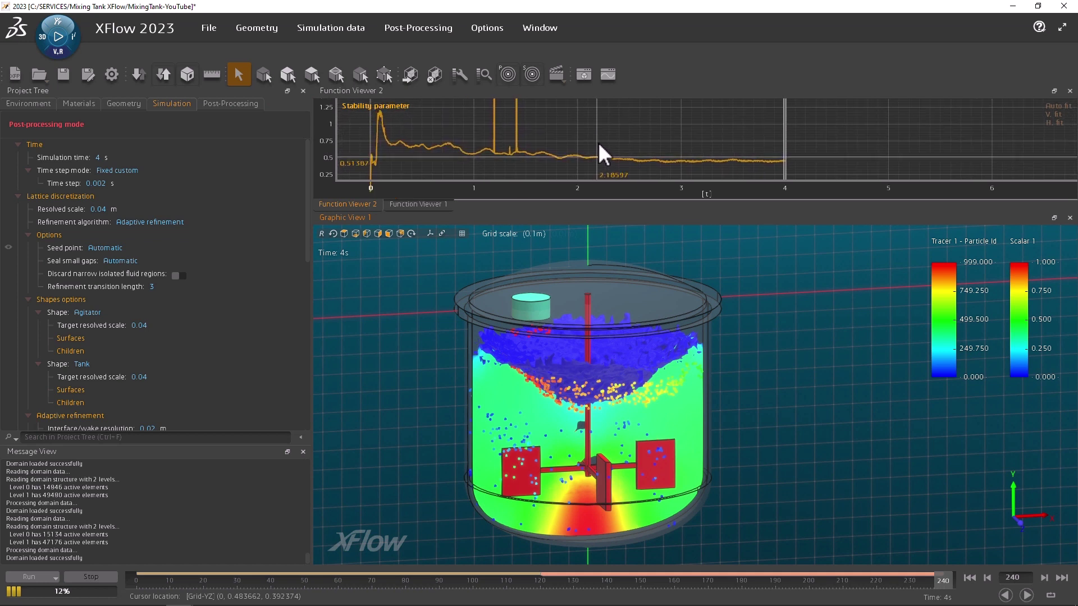